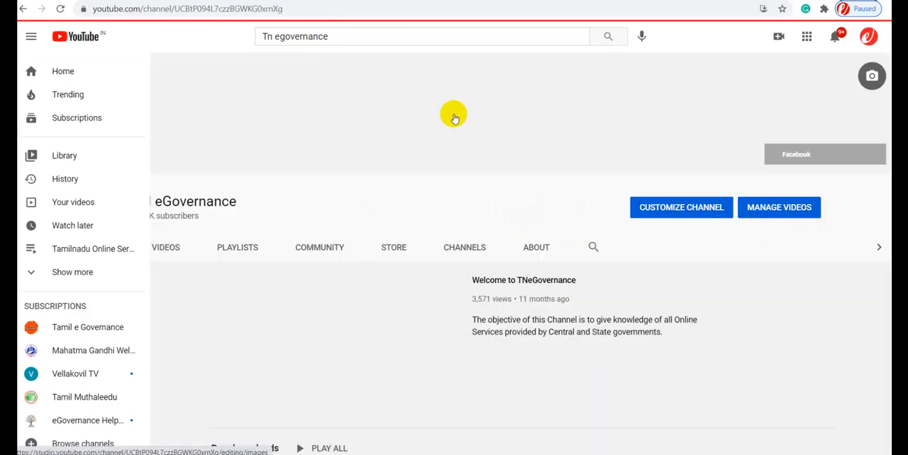
- Look through the uploaded videos of the TN eGovernance channel
click(309, 252)
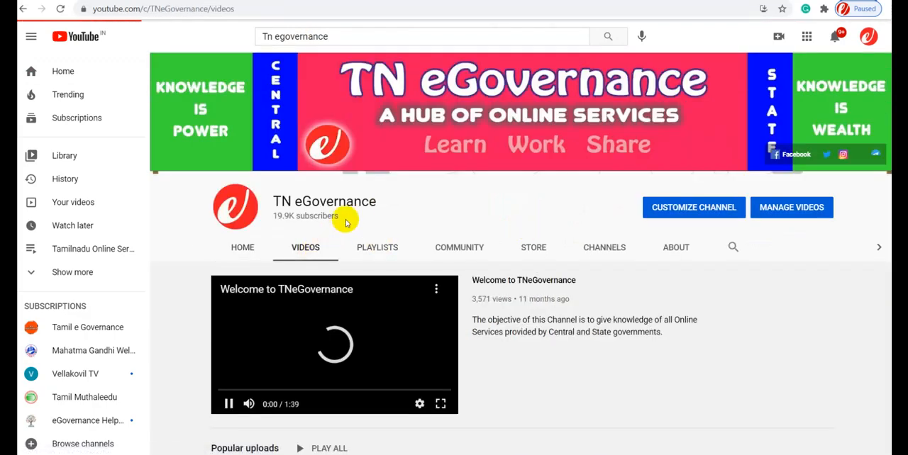
scroll(376, 174, down, 2)
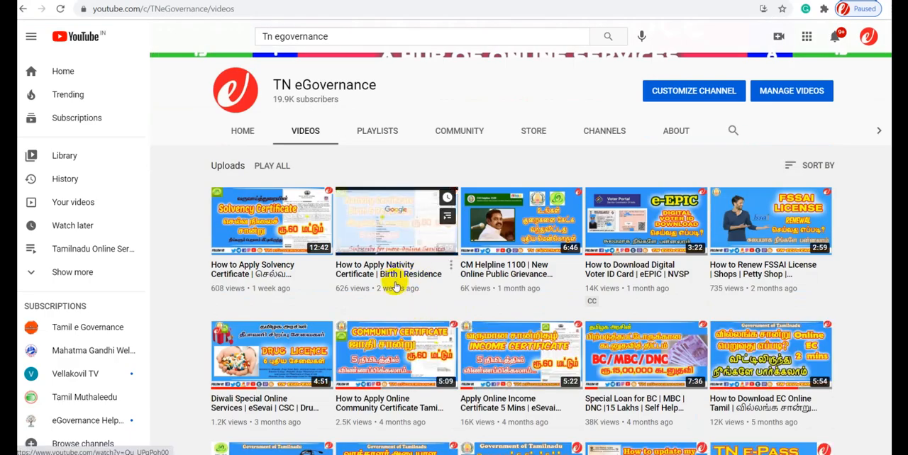
scroll(398, 284, down, 2)
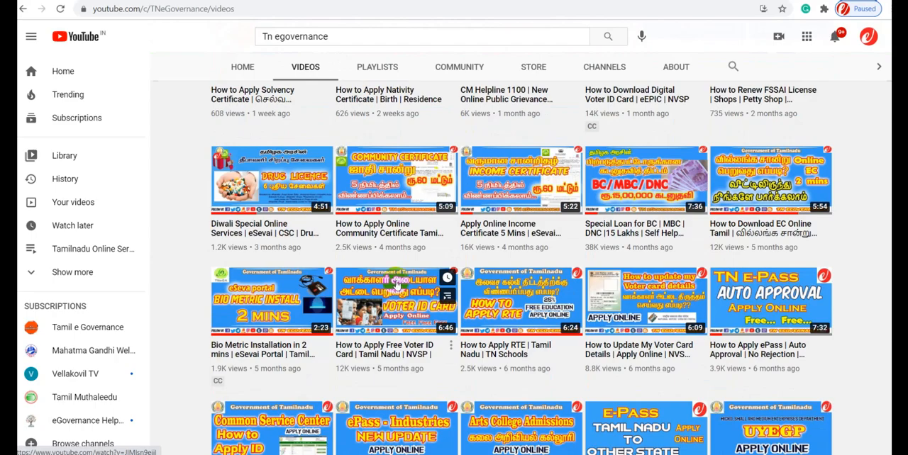
scroll(398, 291, down, 2)
scroll(397, 280, down, 3)
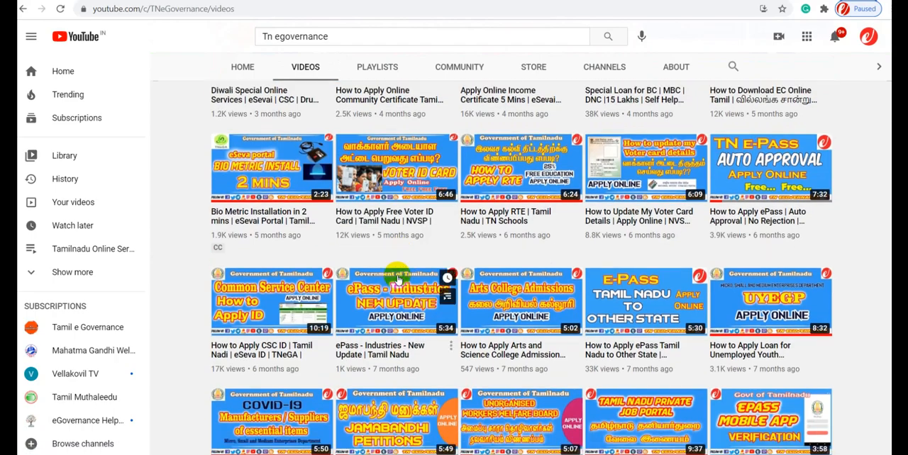
scroll(397, 278, down, 3)
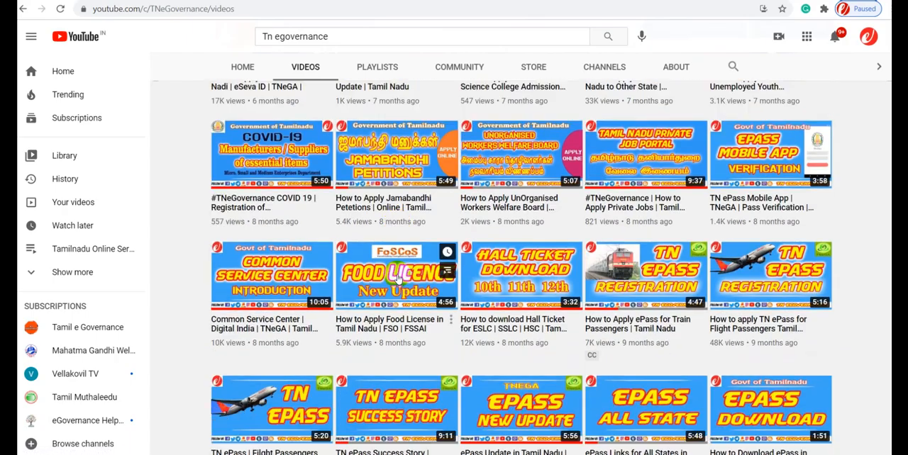
scroll(397, 278, down, 4)
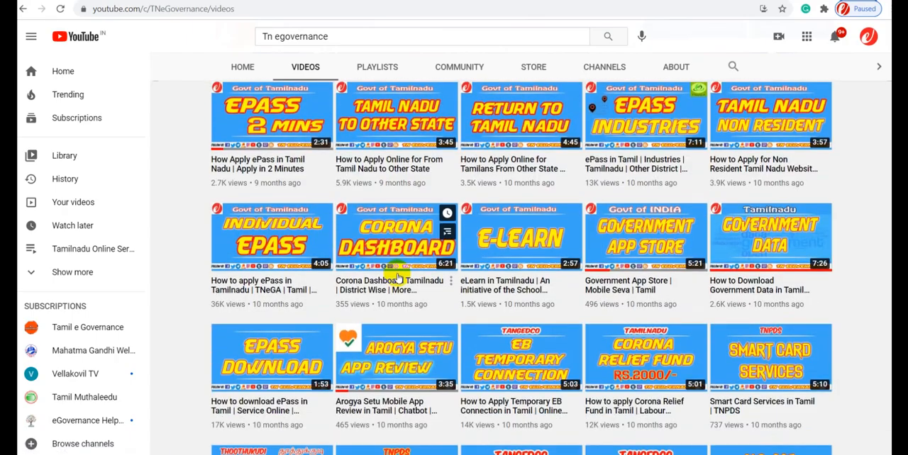
scroll(397, 278, up, 4)
scroll(399, 276, up, 5)
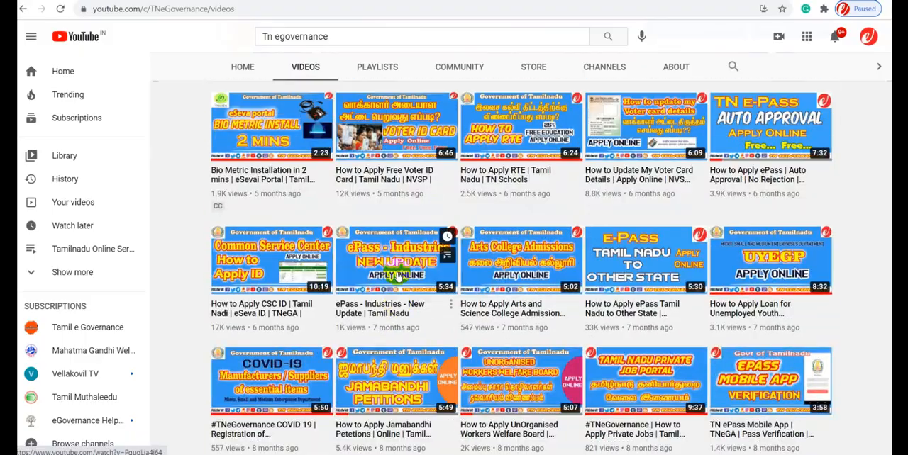
scroll(399, 276, up, 5)
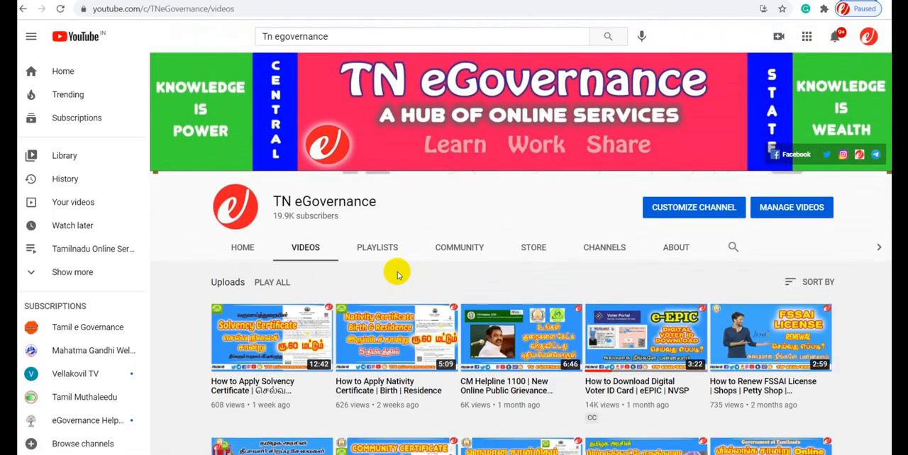
scroll(397, 277, down, 2)
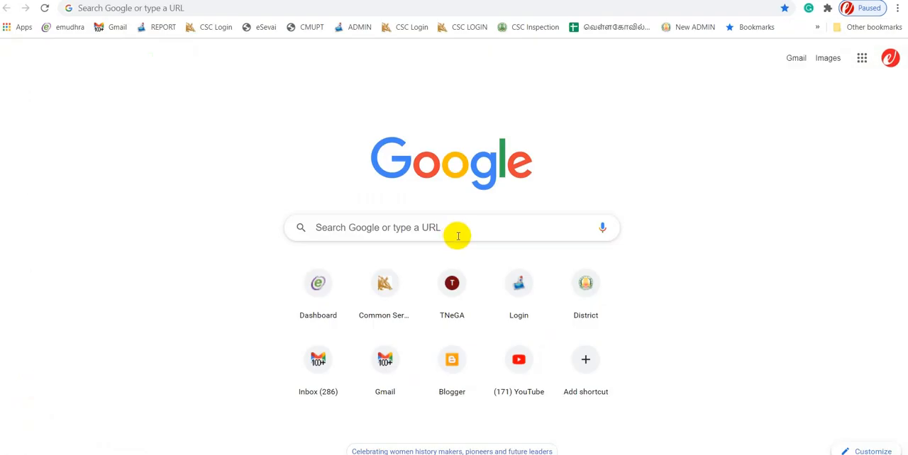
- Switch to the browser's Google start page and open the Suvidha login site at suvidha.eci.gov.in
click(458, 237)
text(su)
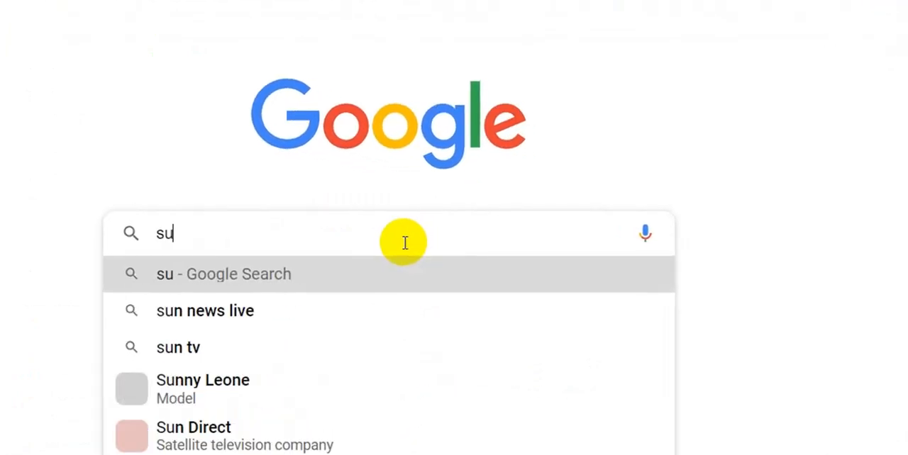
text(vidha)
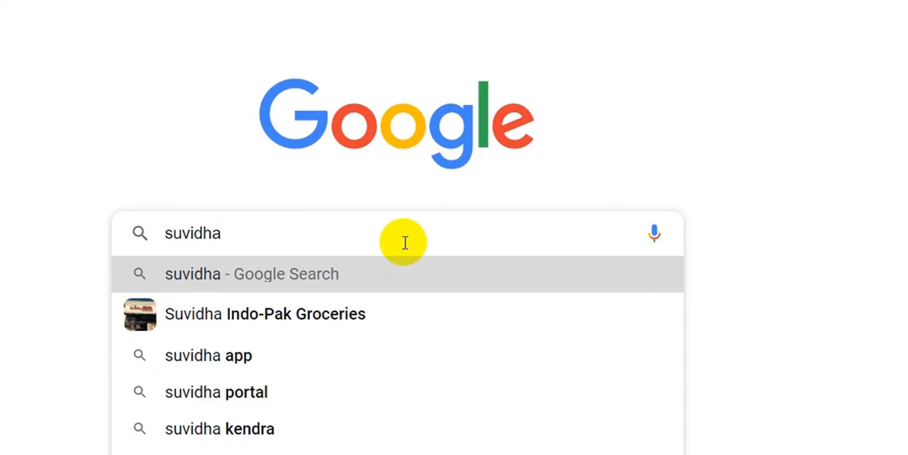
text(.eci)
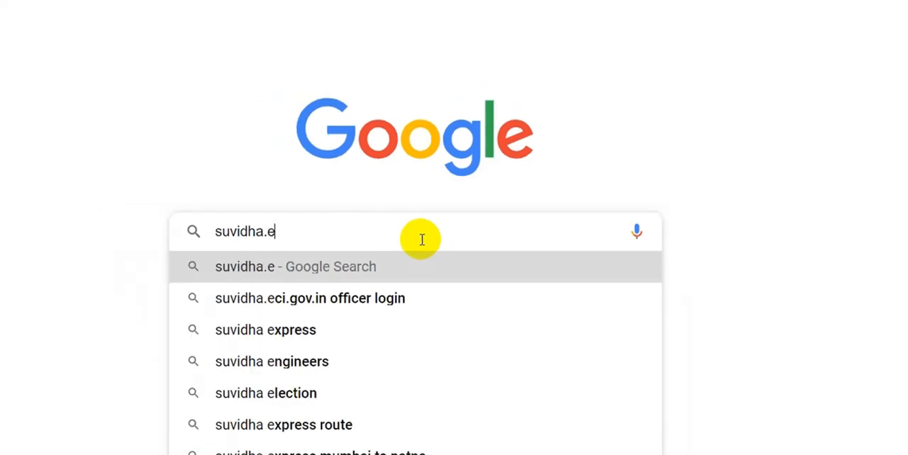
text(.gov.in)
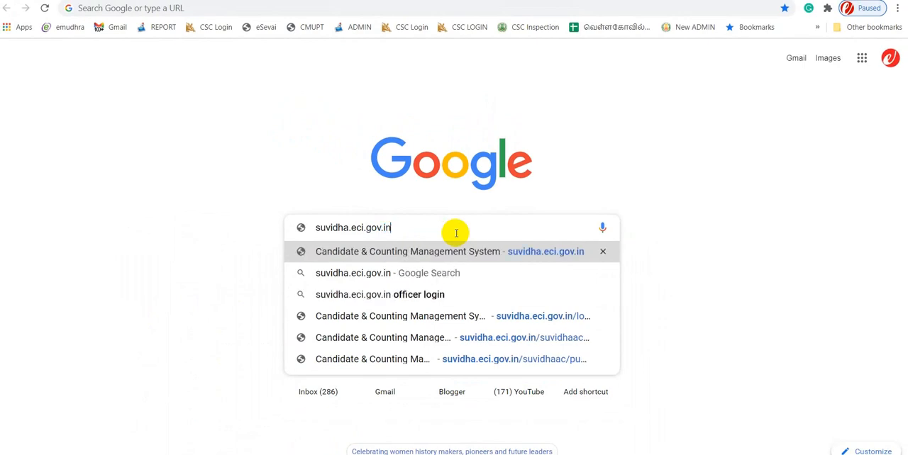
key(Return)
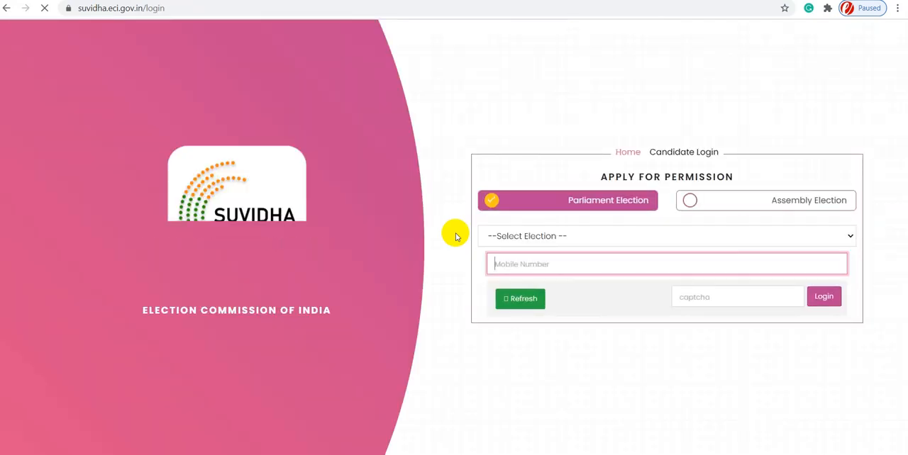
click(174, 9)
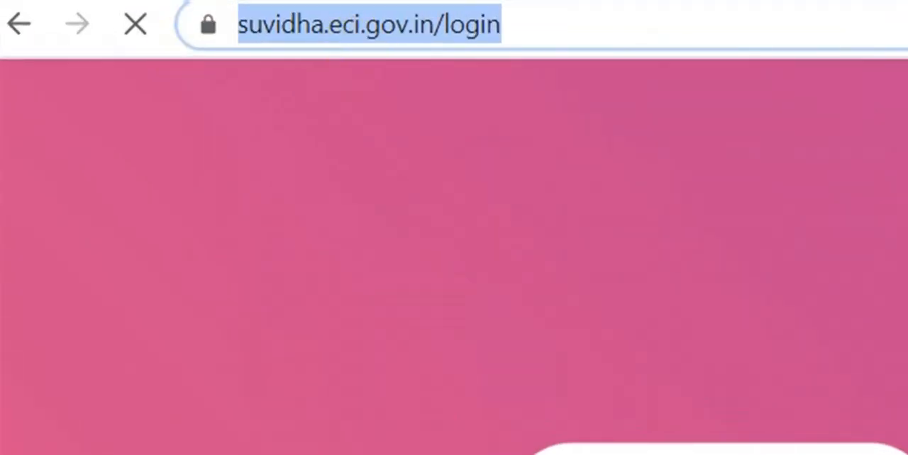
key(Return)
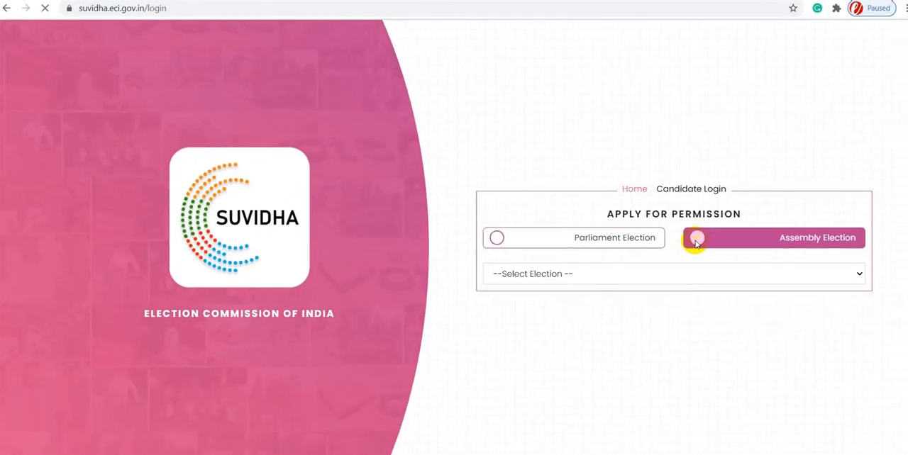
- Choose the AC (assembly) election type and select Election-Feb-2021 as the election
click(685, 235)
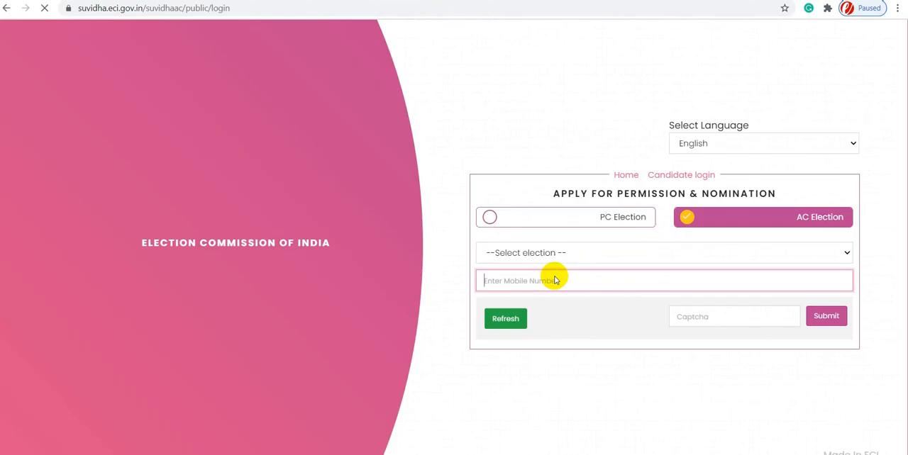
click(631, 254)
click(620, 282)
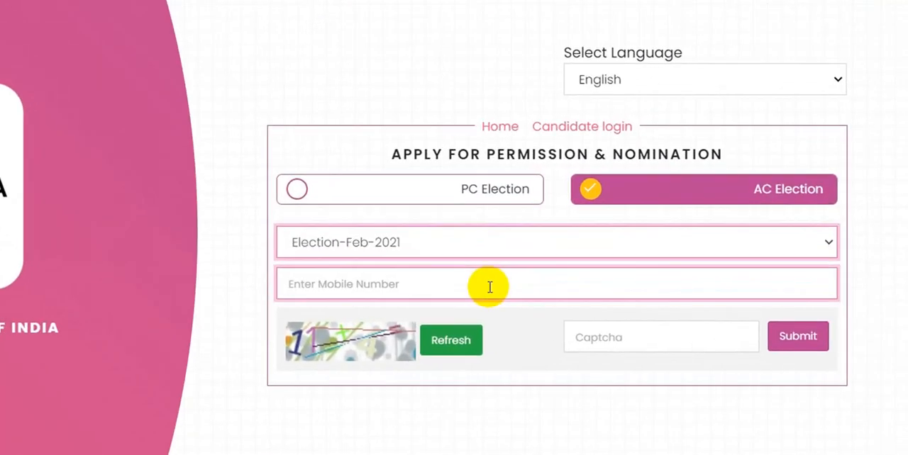
- Enter the applicant's mobile number and the captcha answer, and submit the login form
click(495, 285)
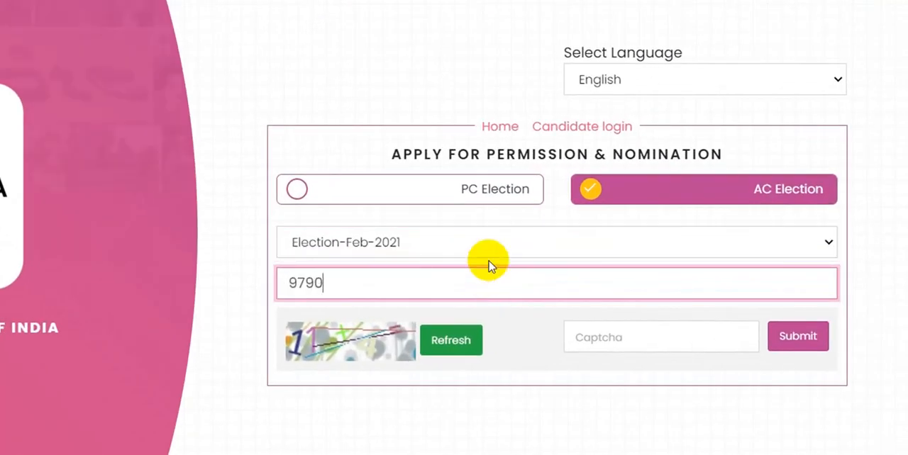
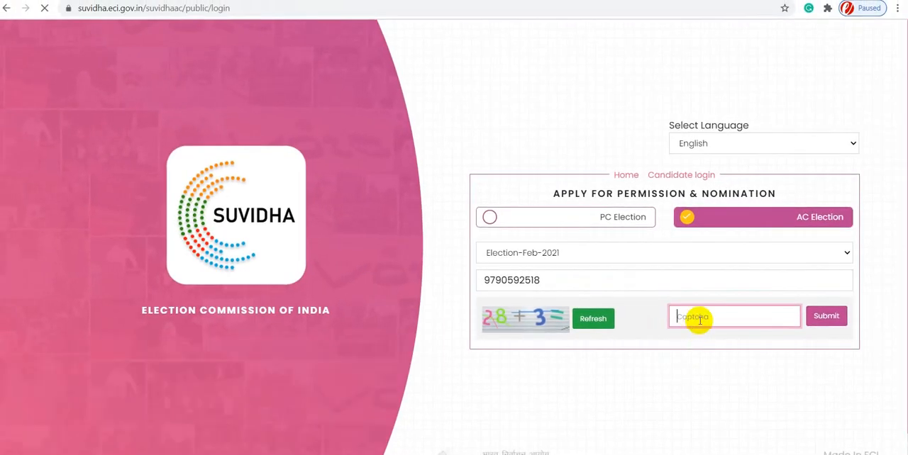
click(846, 320)
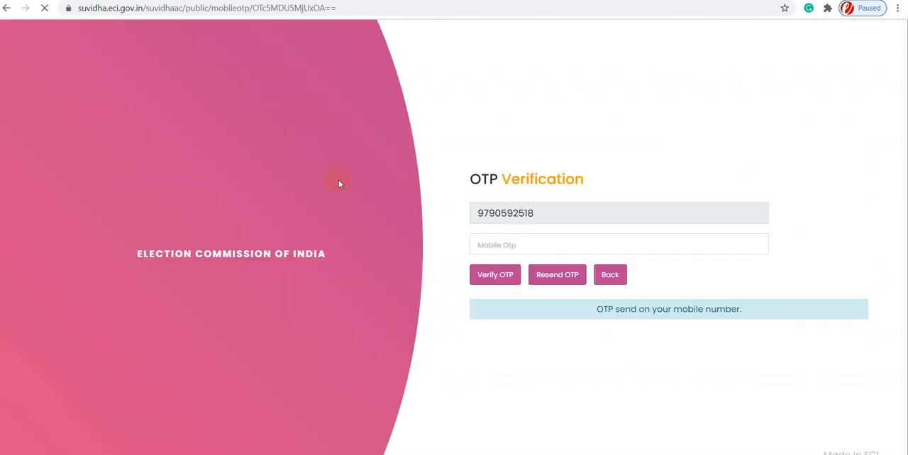
- Enter the OTP sent to the mobile number, verify it, and save the login in the browser
click(530, 246)
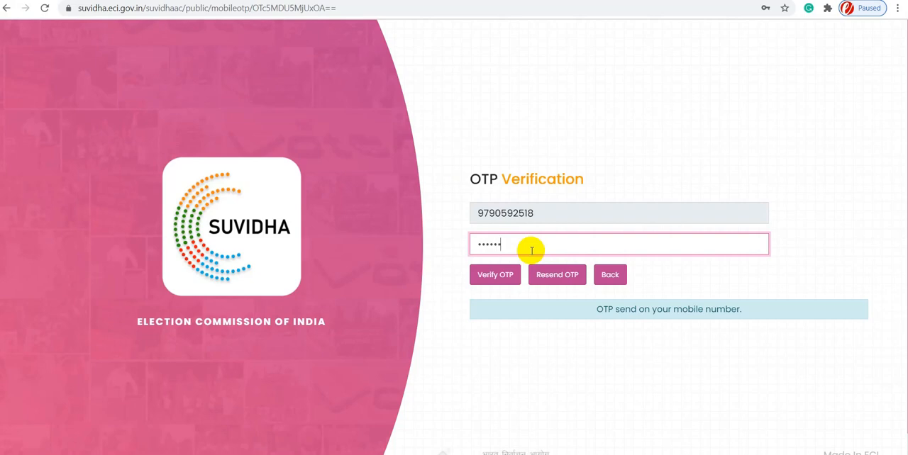
click(493, 276)
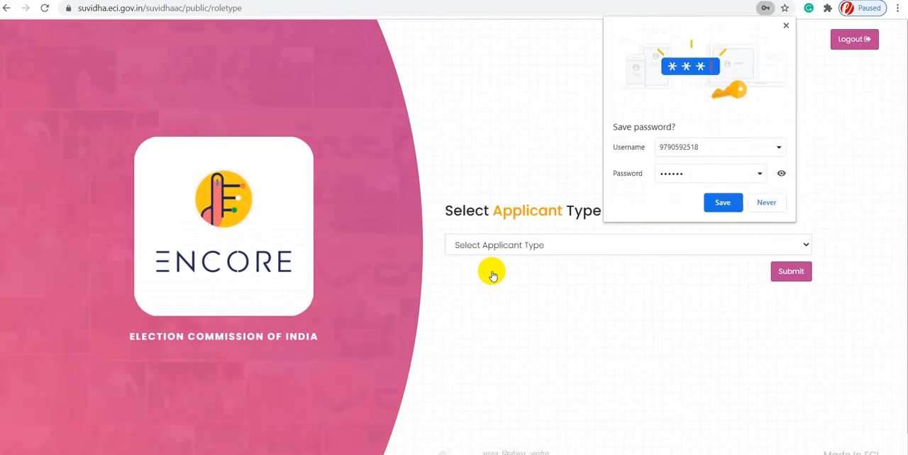
click(734, 210)
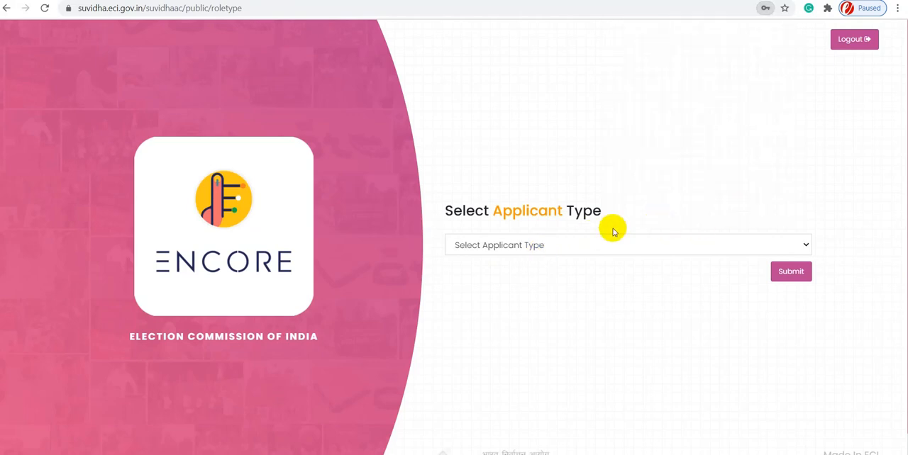
- Submit Other as the applicant type and proceed through the introduction to the applicant personal details form
click(569, 245)
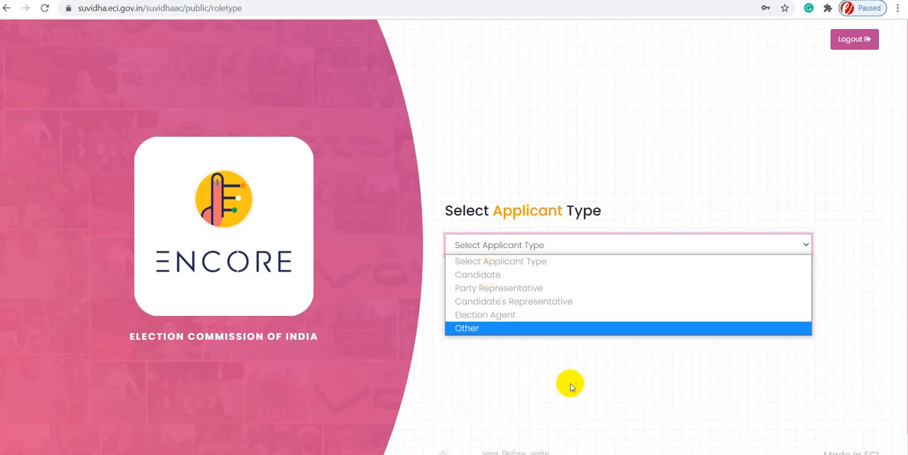
click(547, 342)
click(543, 248)
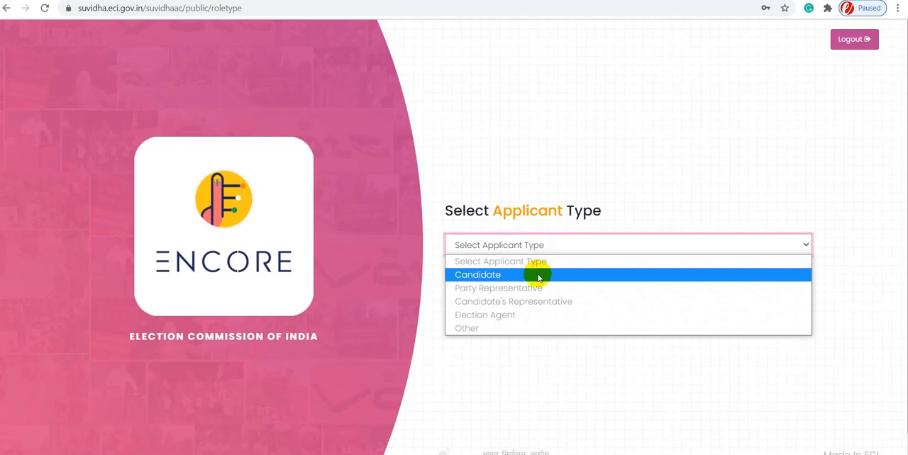
click(518, 329)
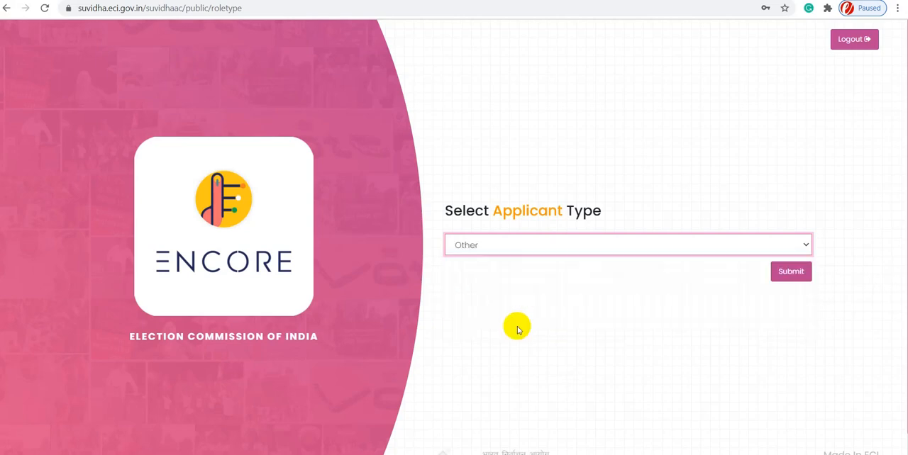
click(786, 277)
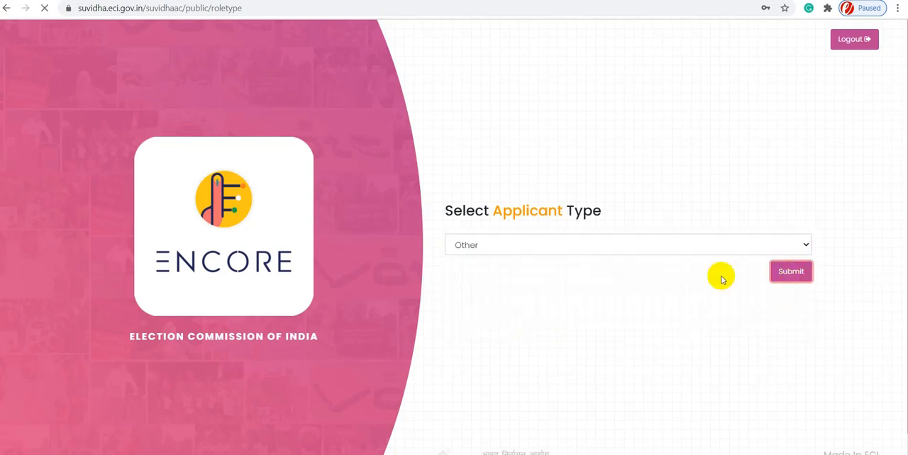
click(374, 246)
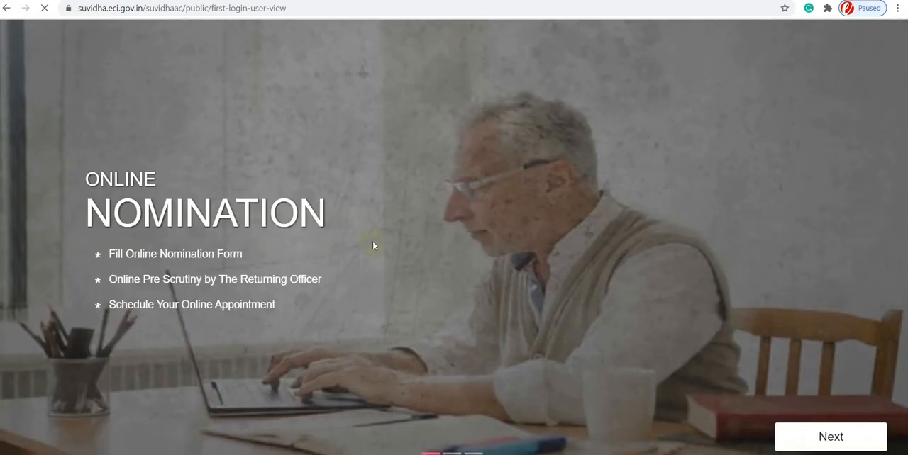
click(816, 445)
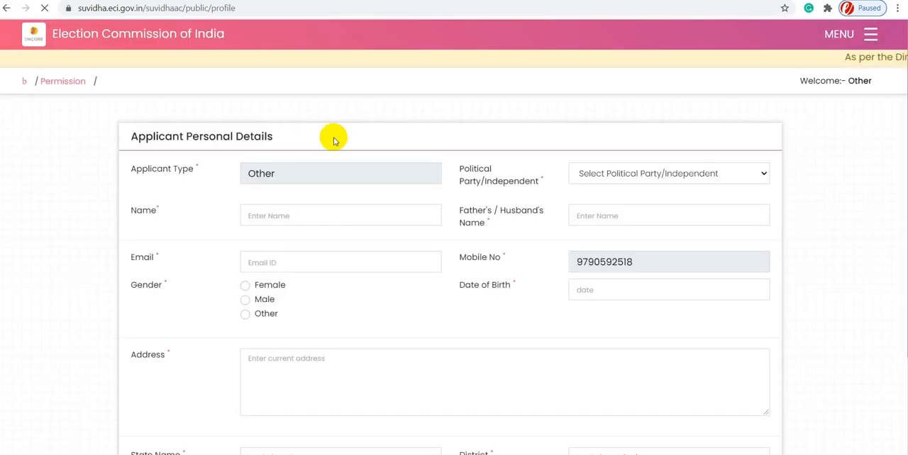
- Set the applicant's political party to Independent in the personal details form
click(650, 179)
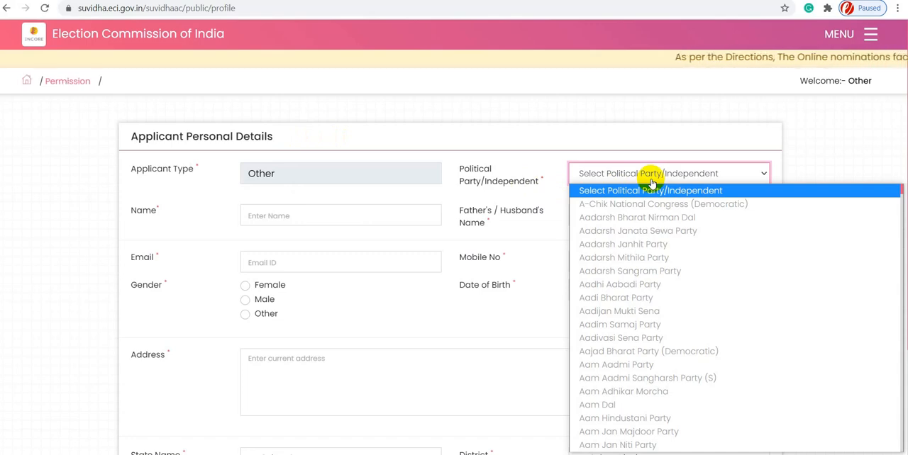
scroll(651, 187, down, 10)
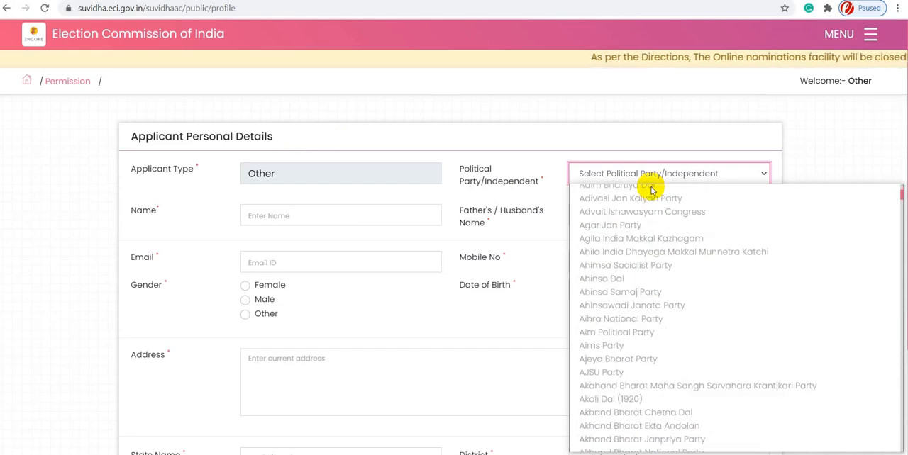
scroll(651, 188, down, 15)
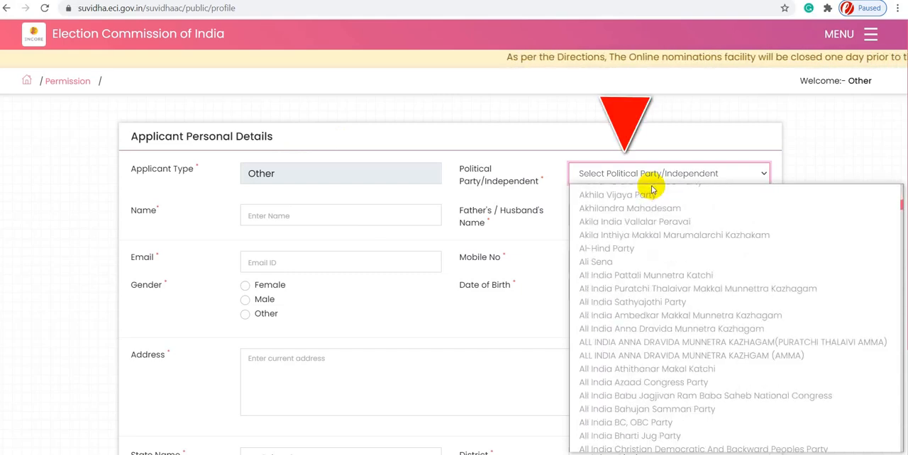
text(in)
key(Return)
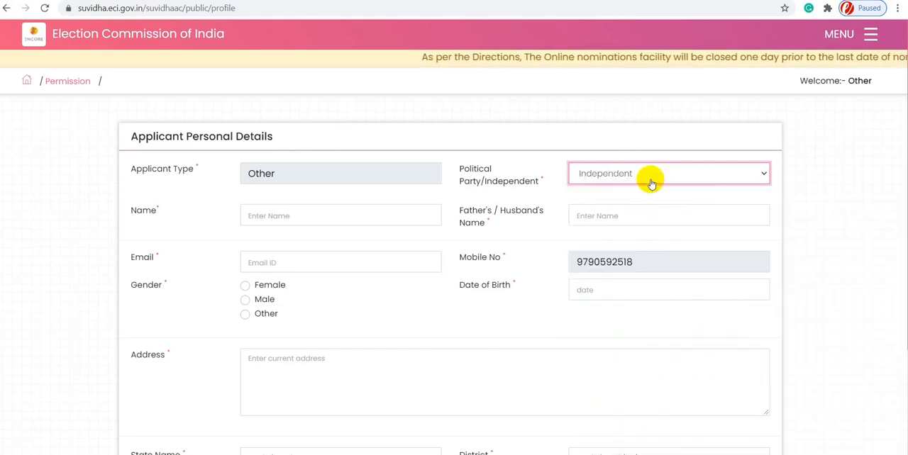
- Fill the applicant's name and contact details from the saved autofill profile, and enter the father's name
click(301, 220)
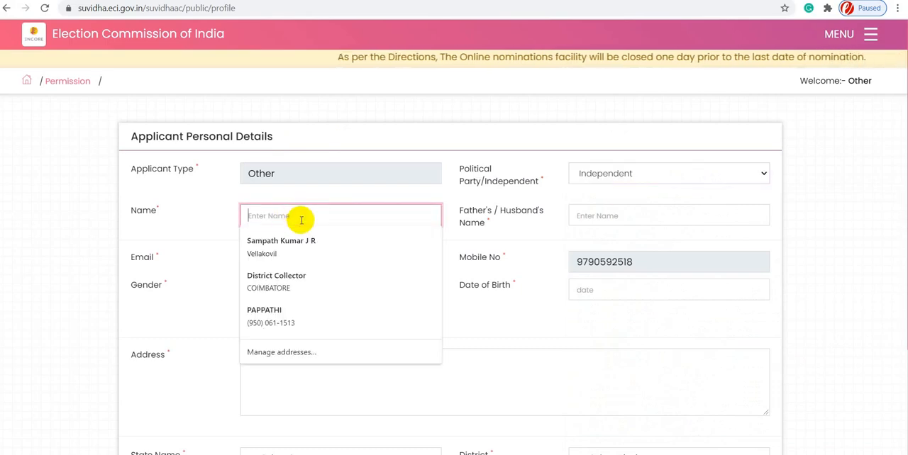
click(300, 241)
click(582, 215)
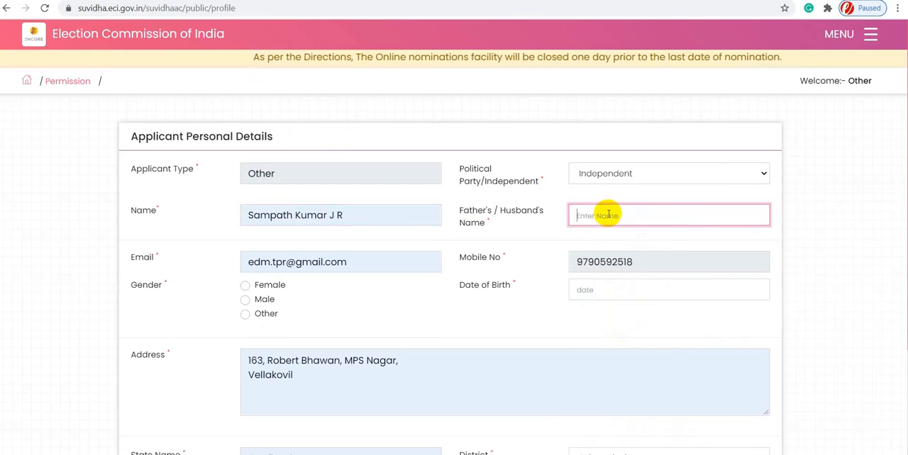
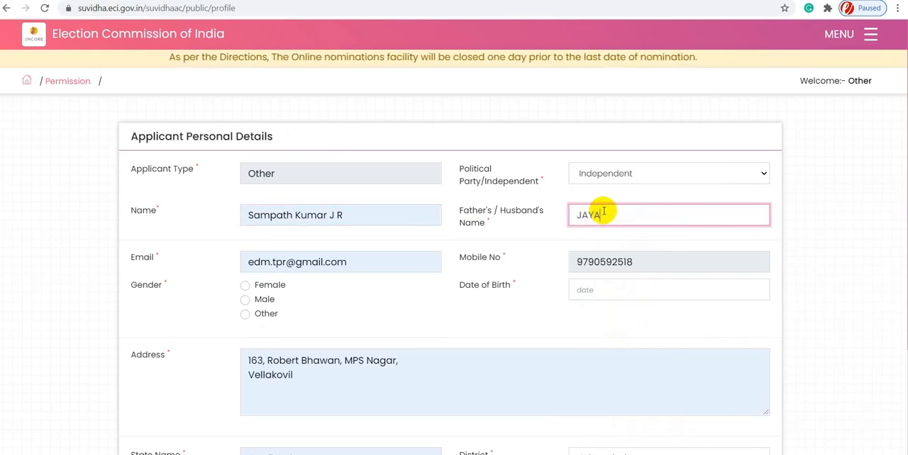
- Replace the autofilled e-mail with the applicant's other saved e-mail address, and set the gender to Male
key(Tab)
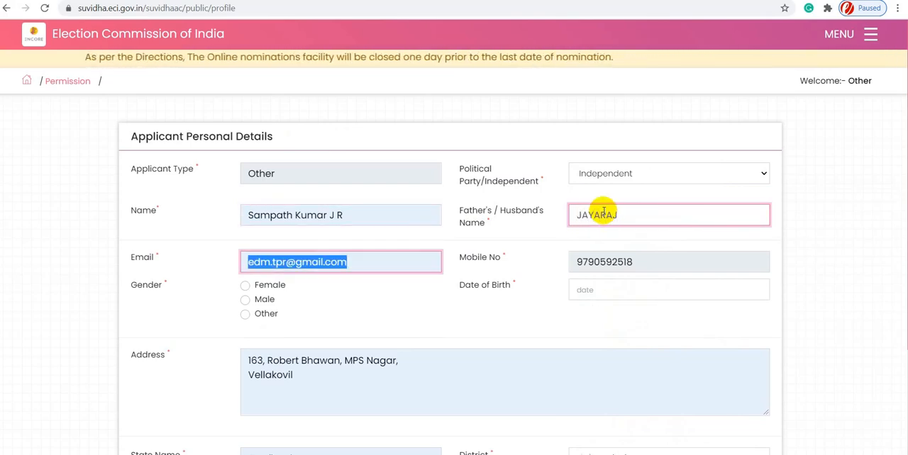
text(M)
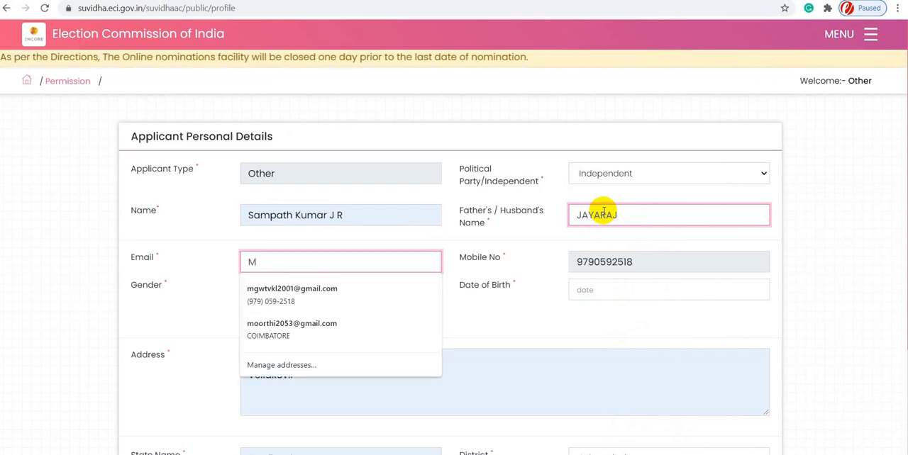
click(305, 289)
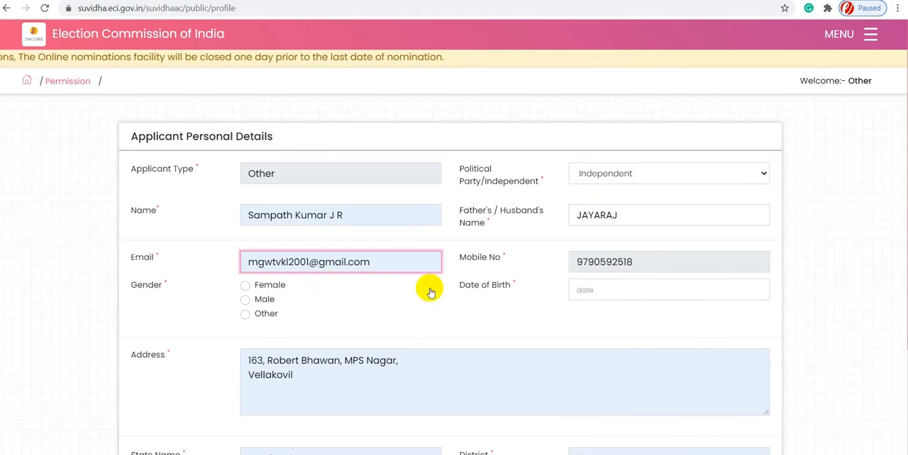
click(246, 303)
- Set the applicant's date of birth using the calendar picker
click(622, 293)
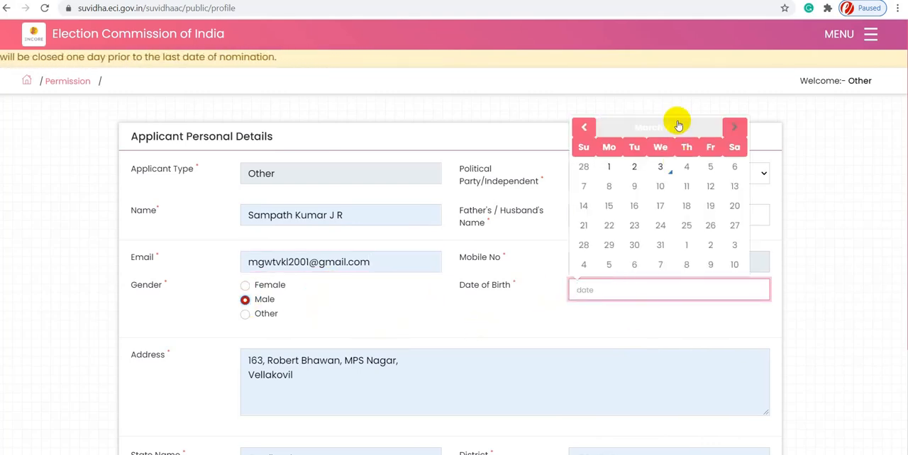
click(678, 126)
click(584, 162)
click(579, 163)
click(579, 164)
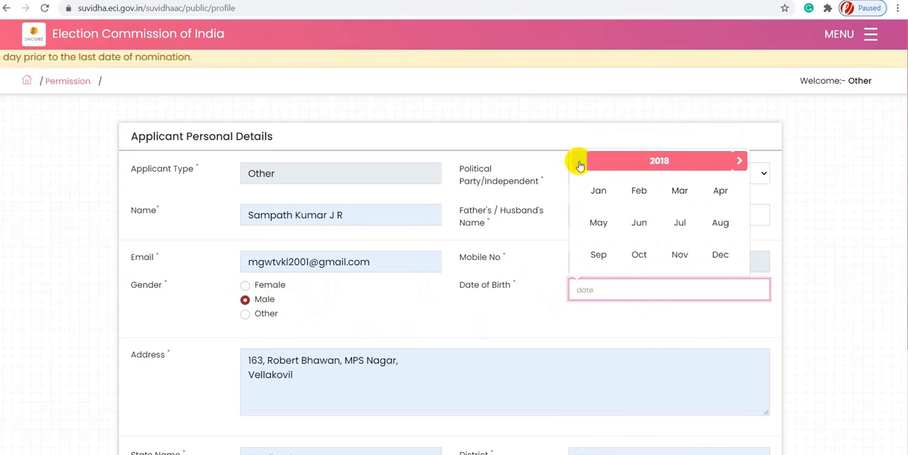
click(649, 162)
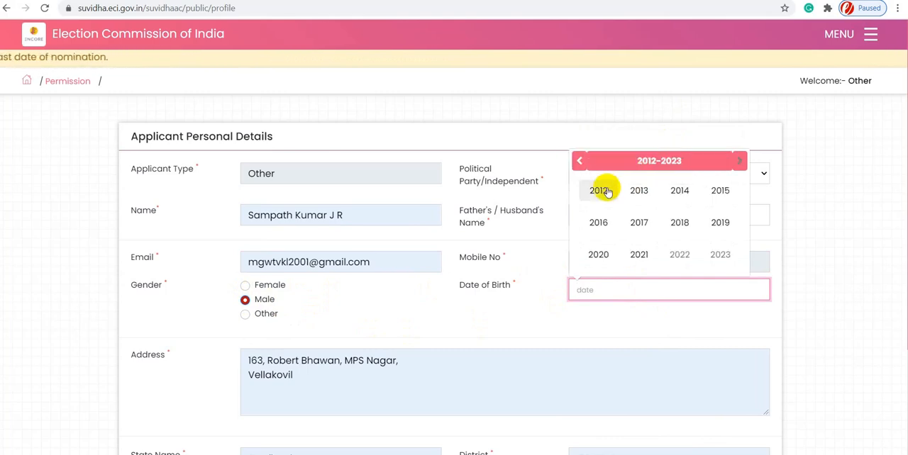
click(579, 163)
click(580, 165)
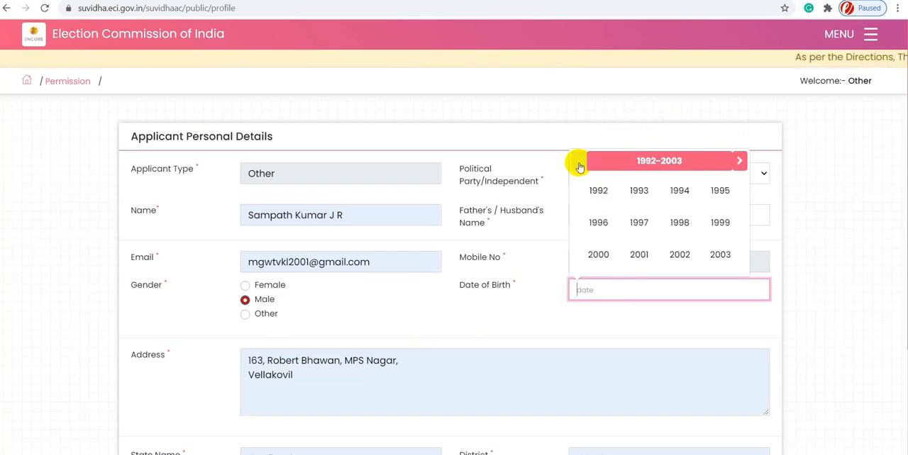
click(580, 165)
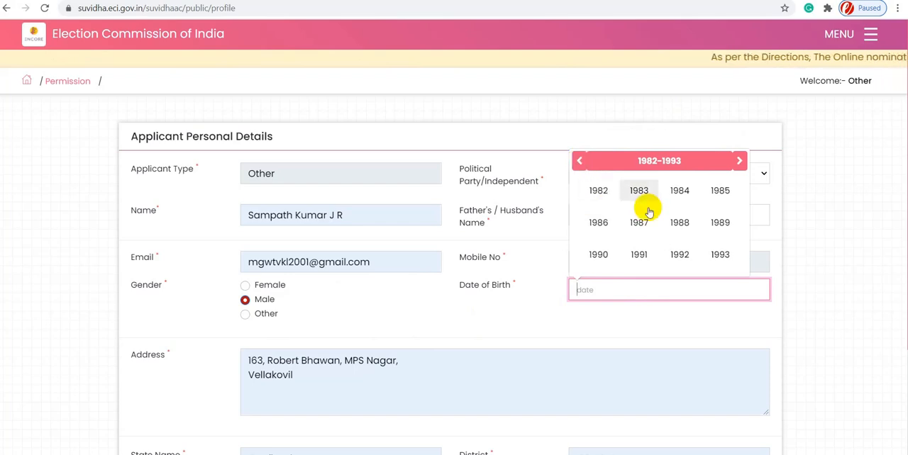
click(720, 224)
click(606, 257)
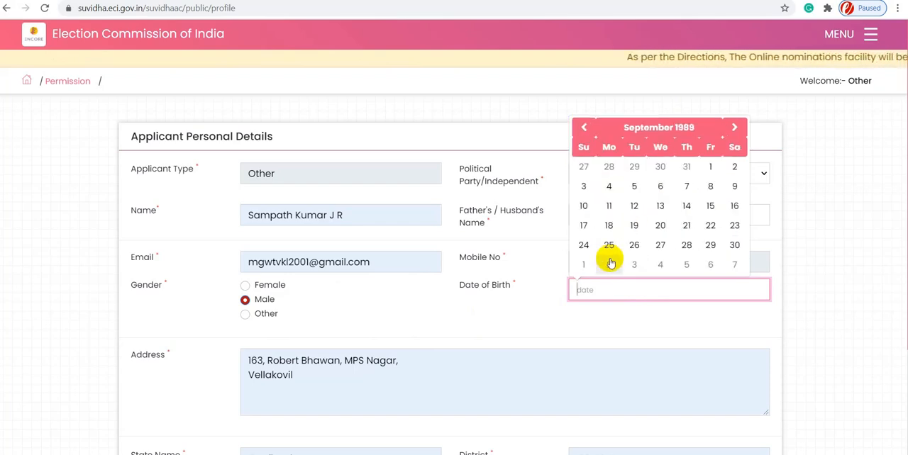
click(583, 226)
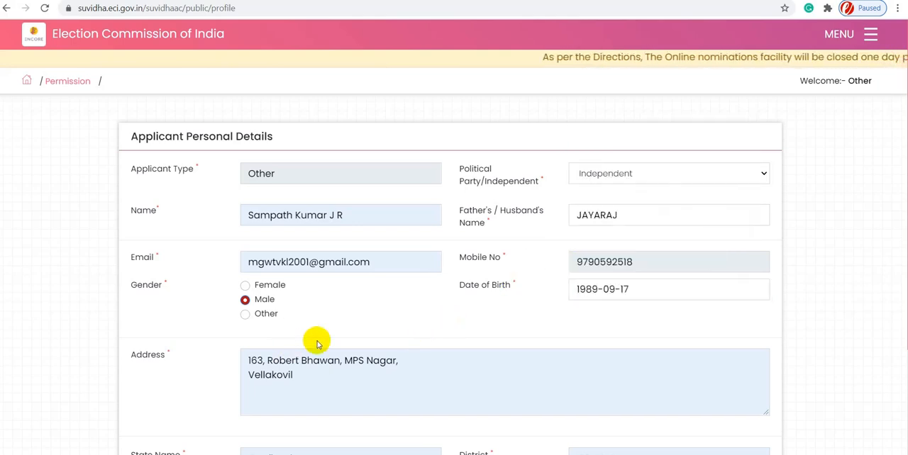
- Replace the autofilled address with the applicant's current address
scroll(399, 332, down, 1)
scroll(399, 332, down, 2)
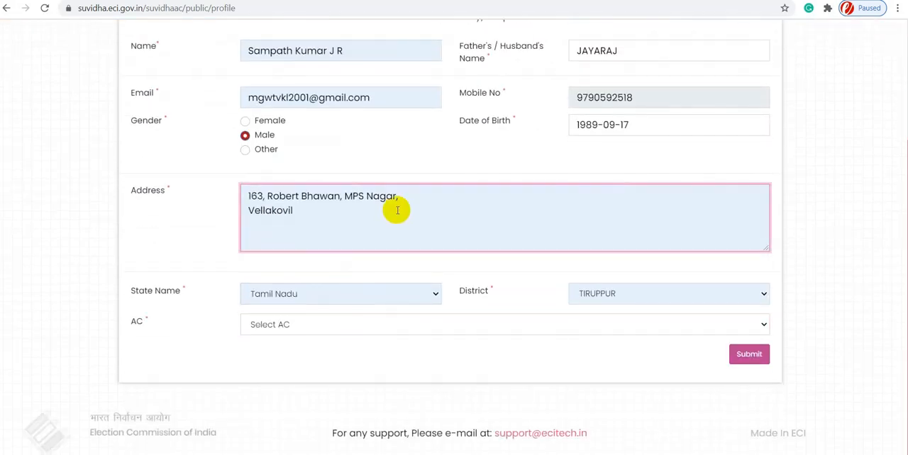
click(171, 190)
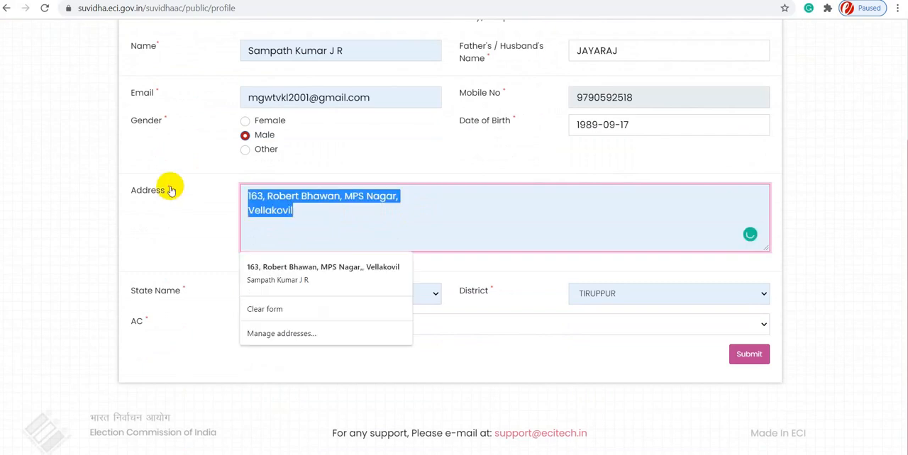
key(BackSpace)
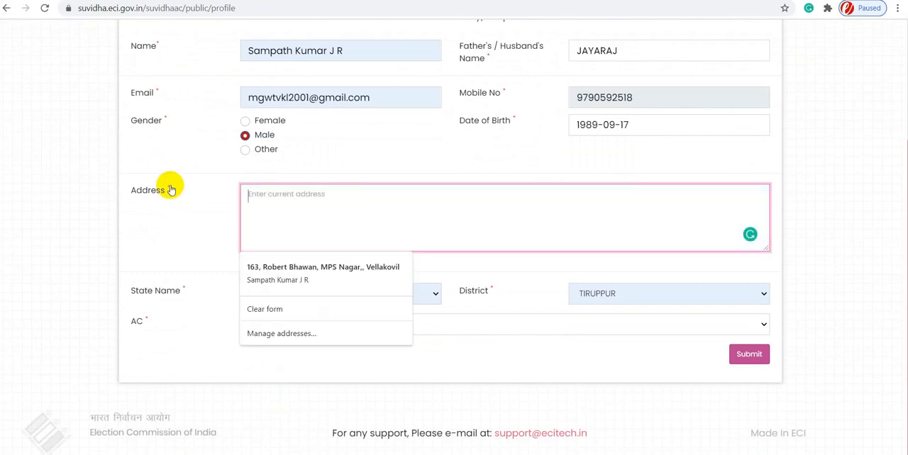
text(mAMA)
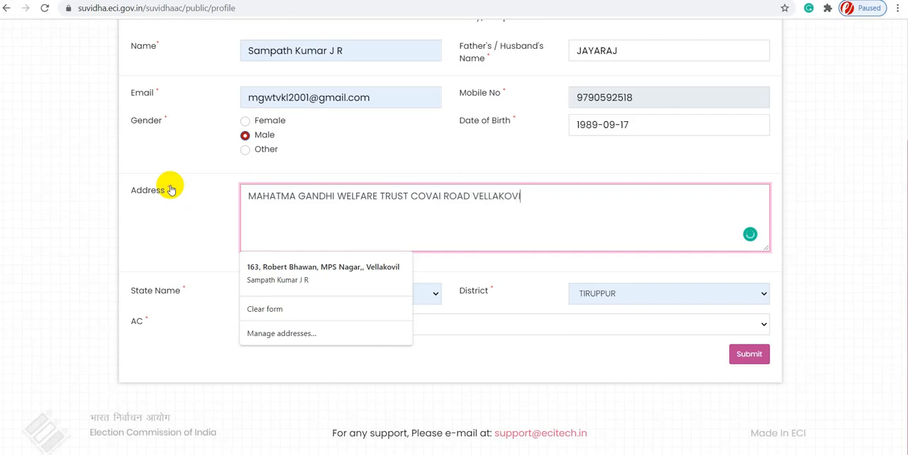
click(455, 231)
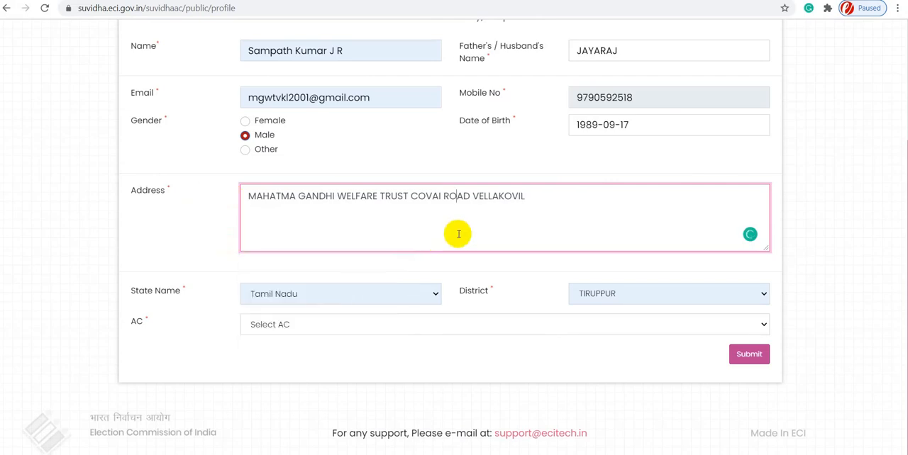
- Set the assembly constituency to Kangayam and submit the applicant personal details form
click(363, 329)
click(332, 381)
click(367, 227)
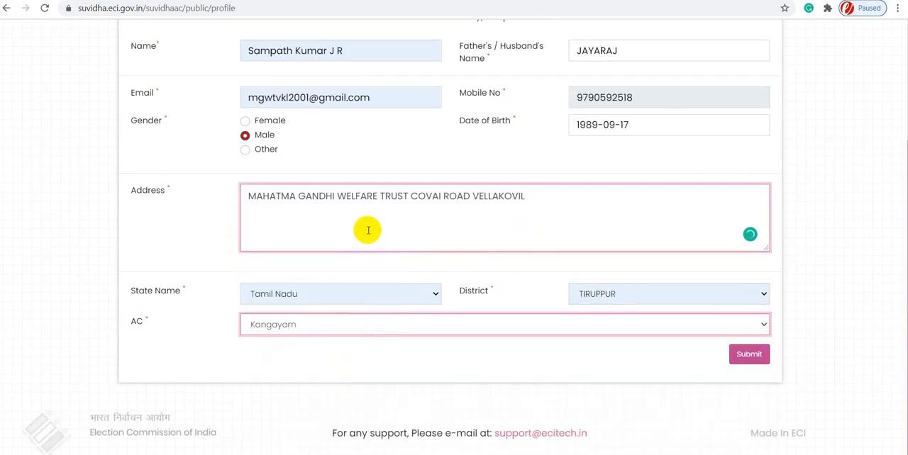
click(751, 356)
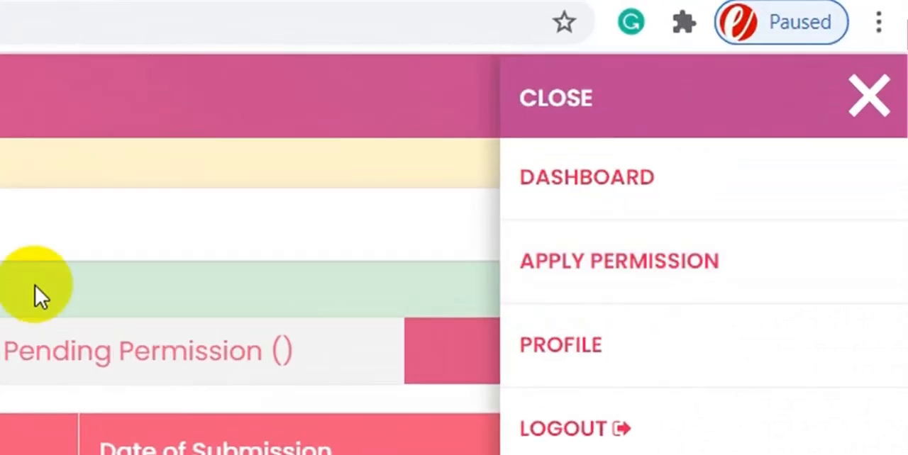
- Open the permission application form and set its permission type to Application for Rally
click(630, 239)
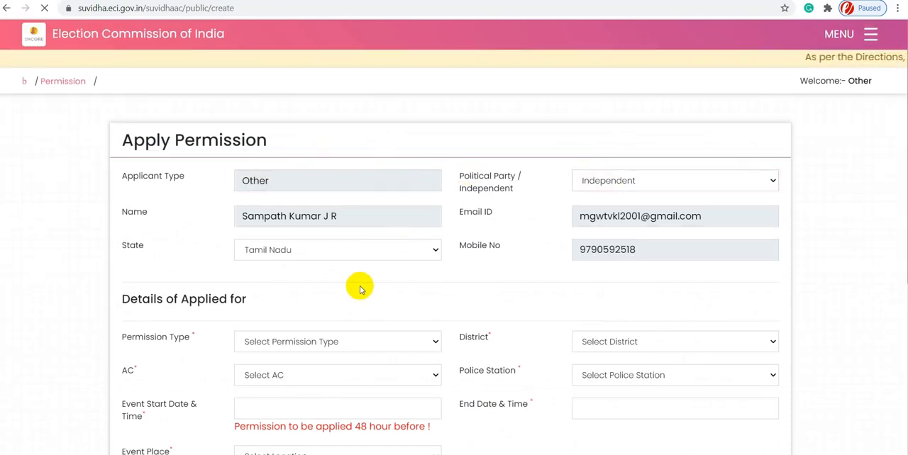
scroll(354, 283, down, 2)
click(329, 223)
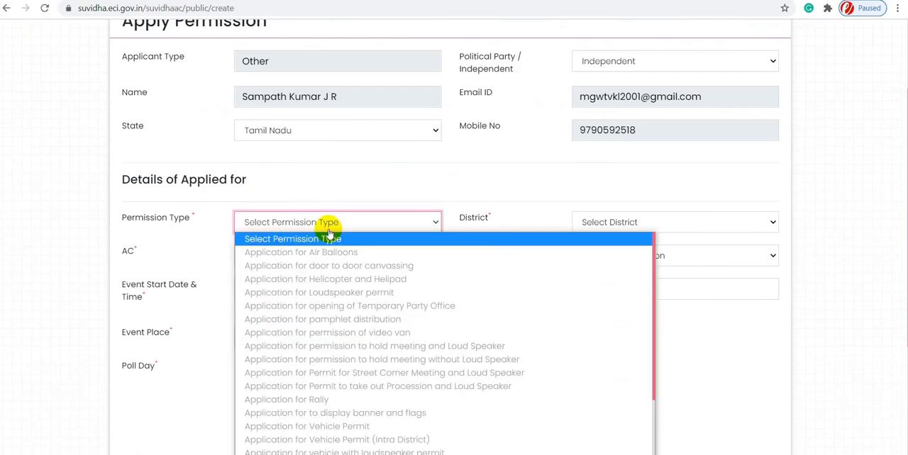
scroll(370, 253, down, 3)
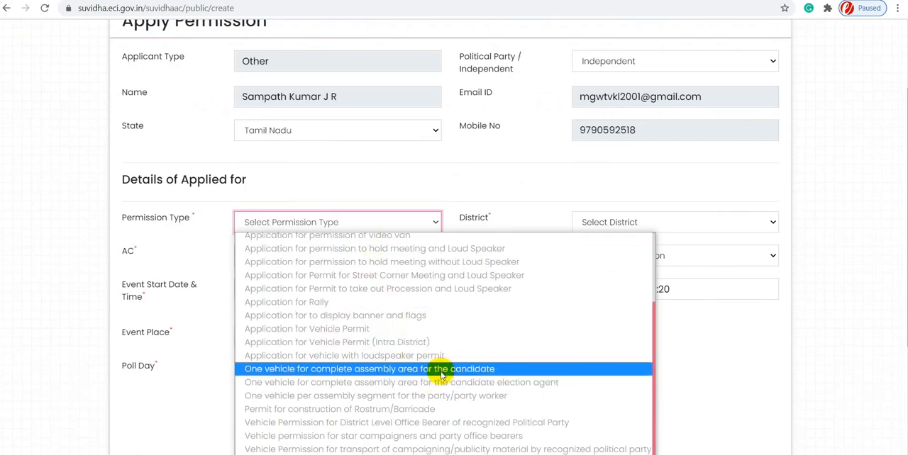
scroll(436, 354, up, 3)
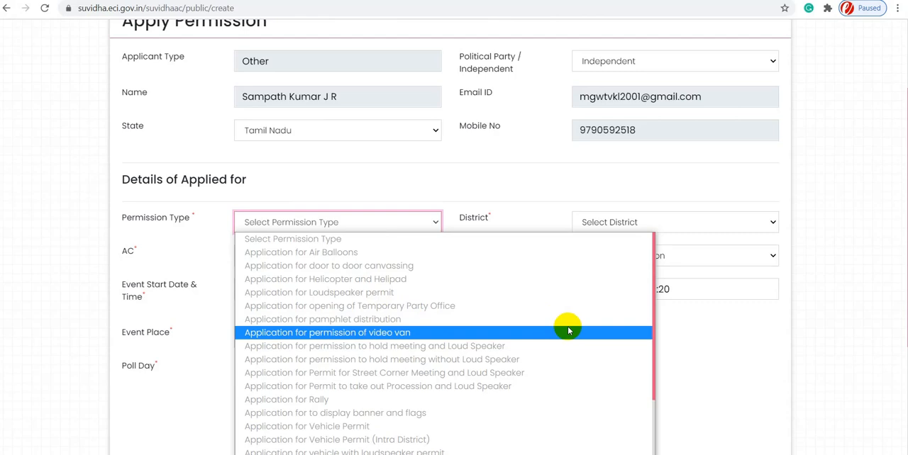
scroll(568, 330, down, 3)
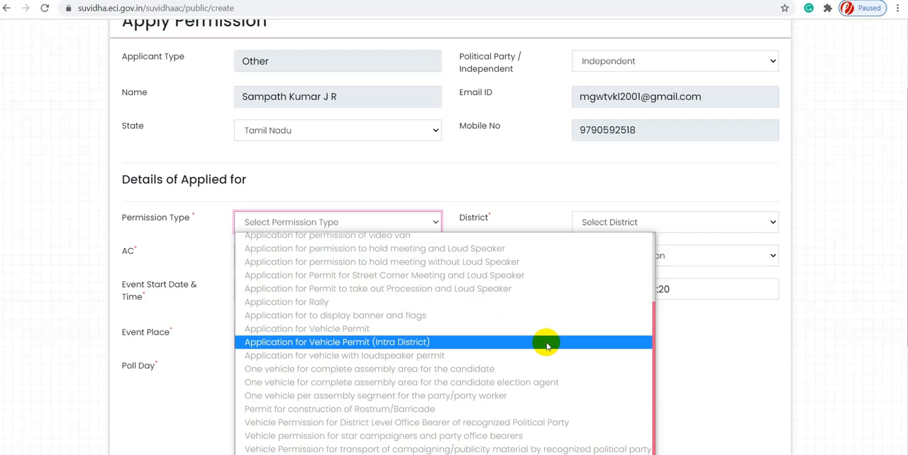
click(397, 305)
- Set the rally's district to TIRUPPUR, its AC to Kangayam and its police station to VELLAKOVIL
click(617, 227)
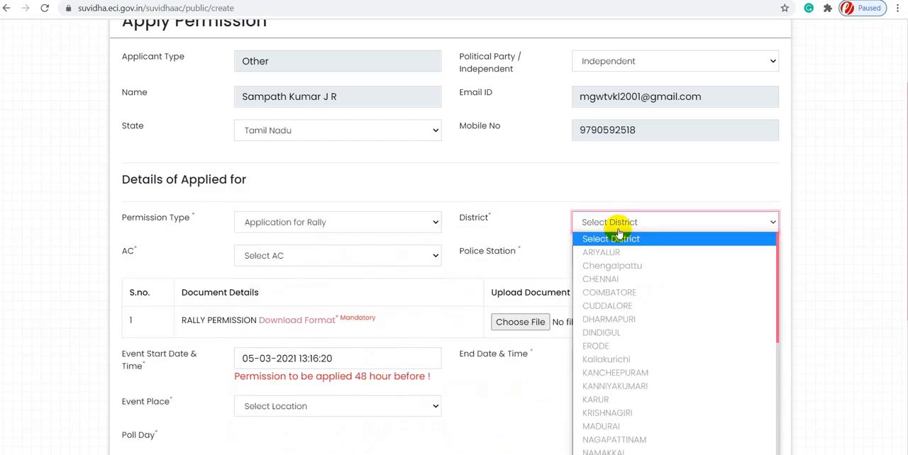
scroll(626, 298, down, 4)
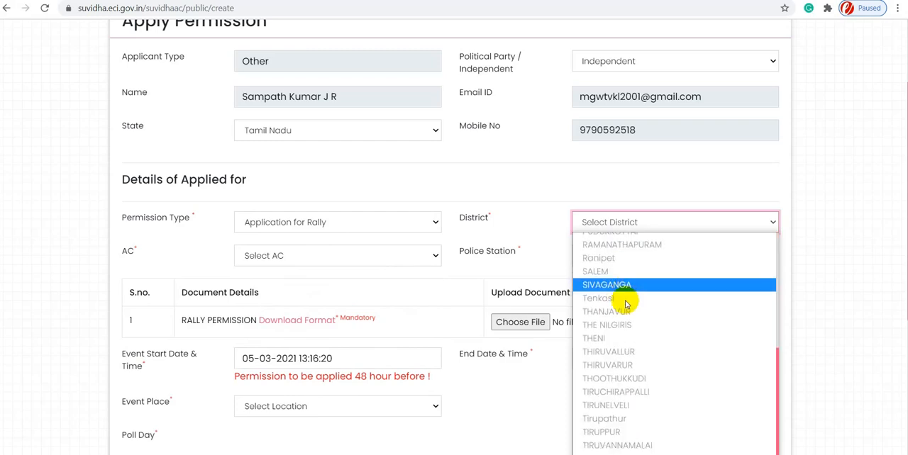
click(614, 410)
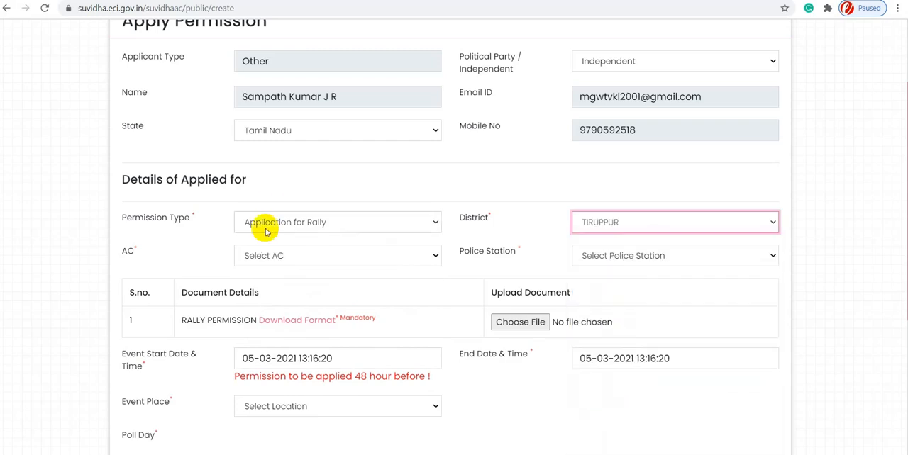
click(290, 258)
click(292, 316)
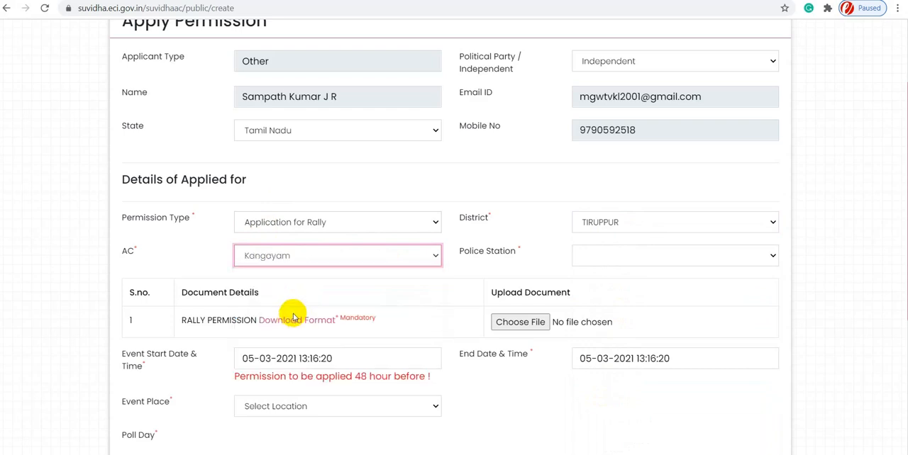
click(596, 256)
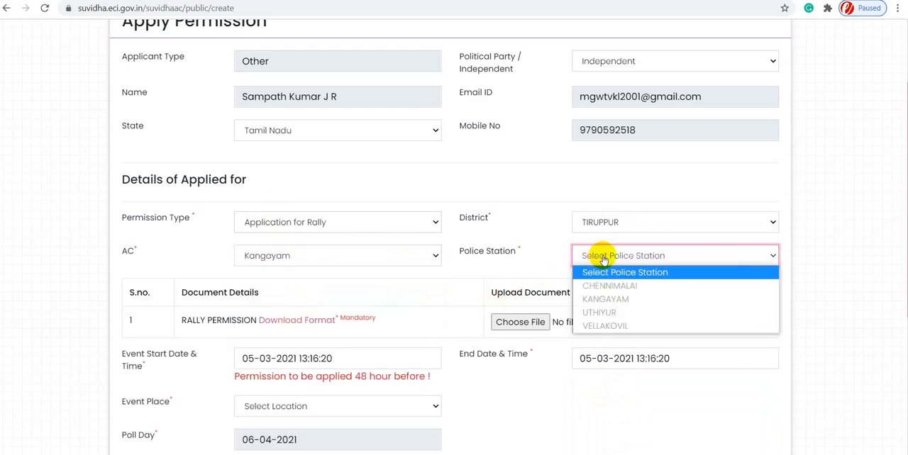
click(610, 325)
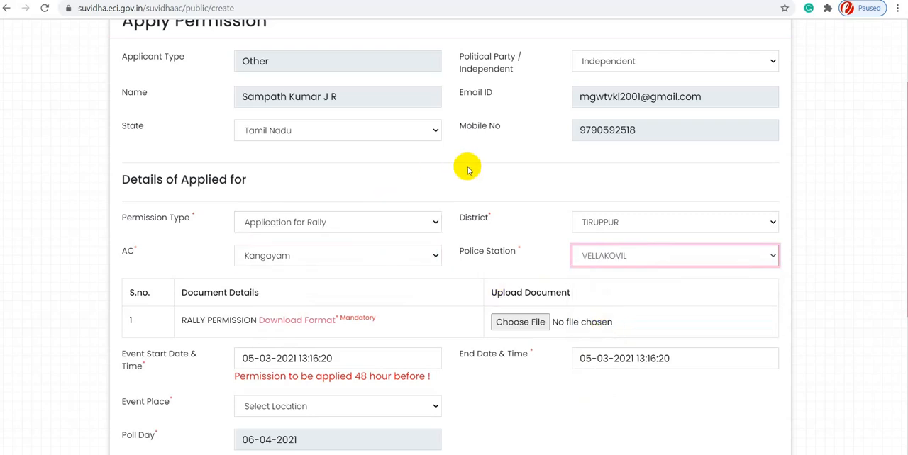
scroll(468, 168, down, 2)
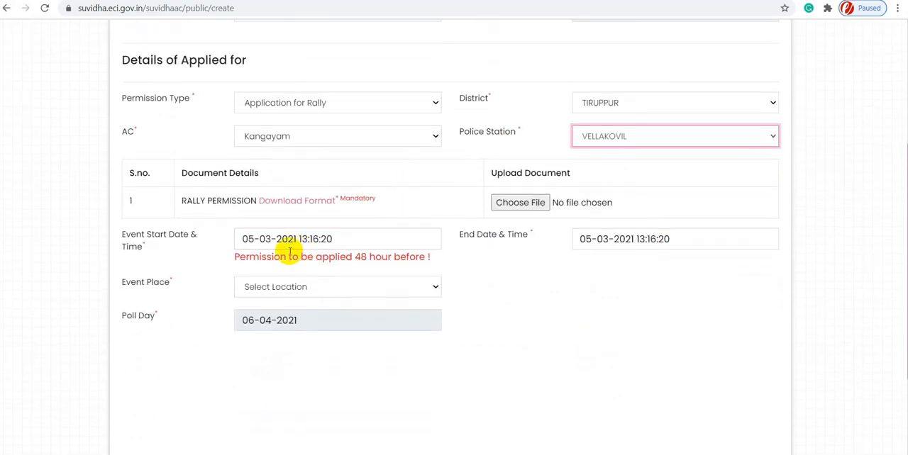
click(285, 206)
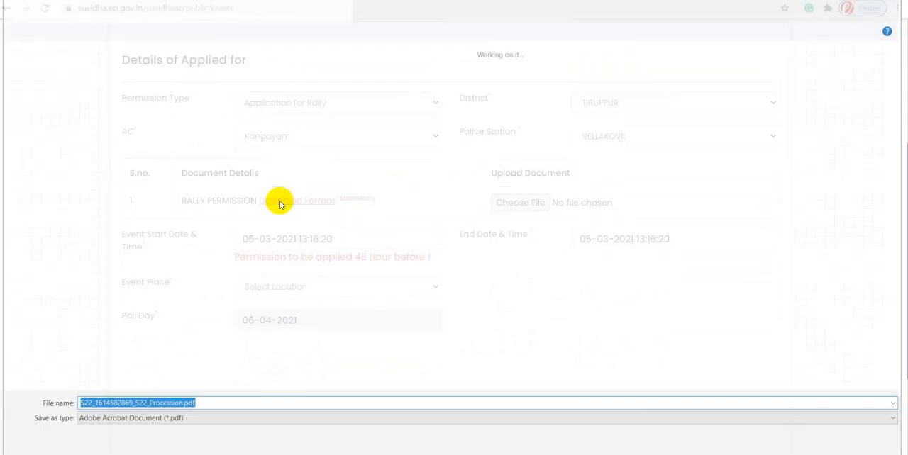
click(41, 69)
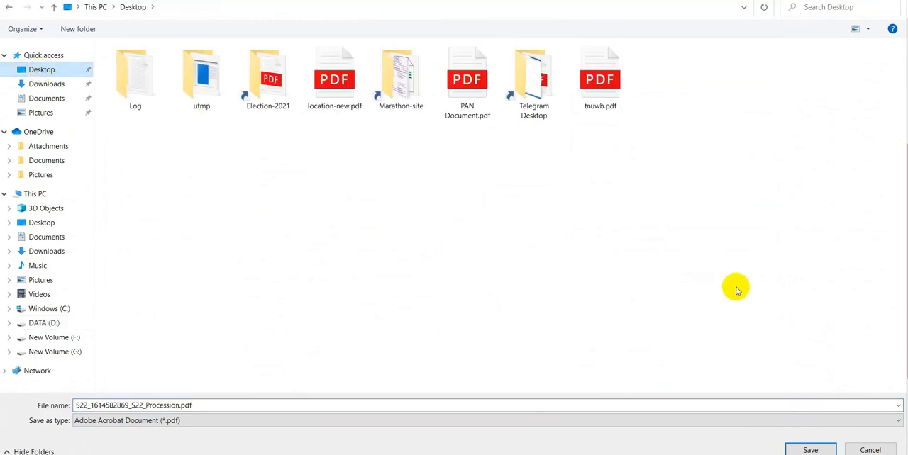
click(828, 452)
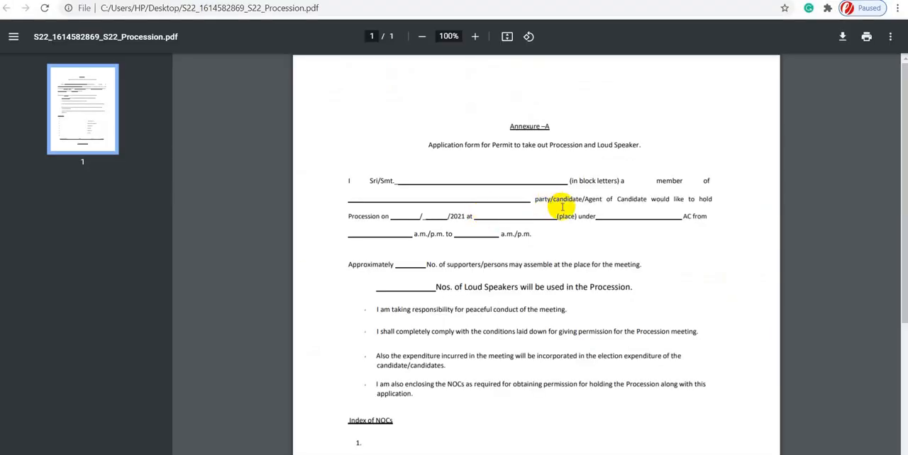
- Examine the downloaded procession permit form, from the applicant, date and place blanks through the undertakings to the NOC index and signature fields
scroll(564, 210, down, 1)
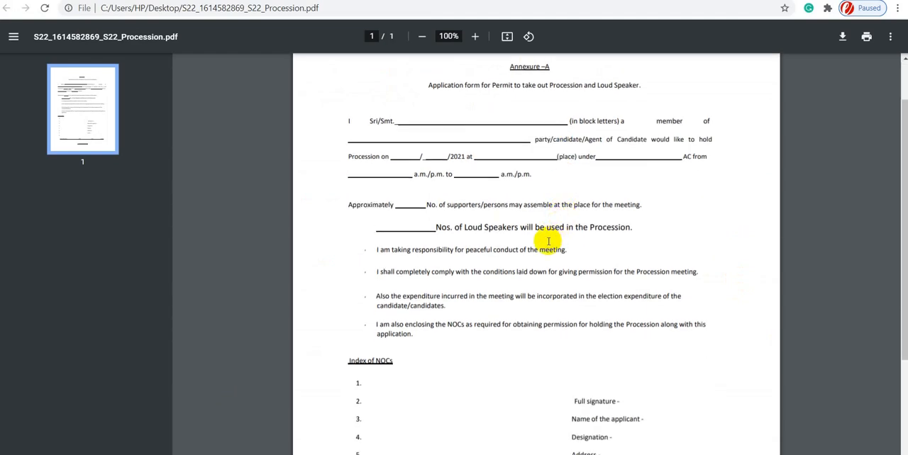
scroll(553, 241, down, 1)
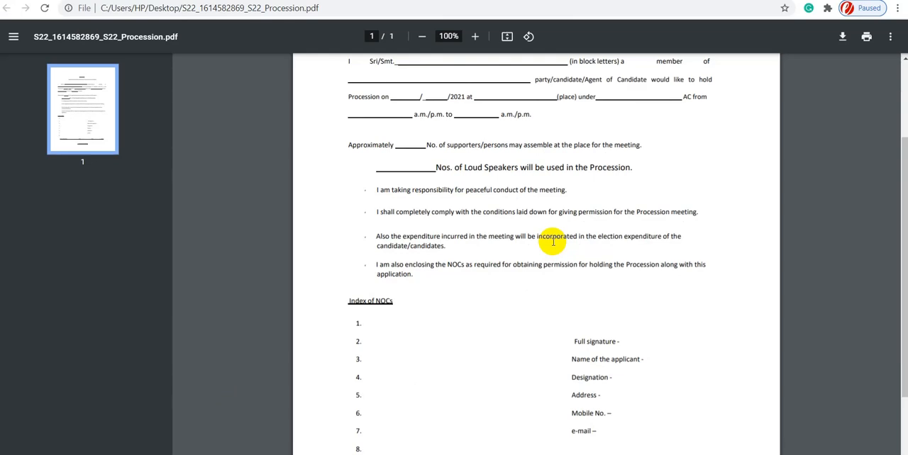
scroll(552, 241, down, 1)
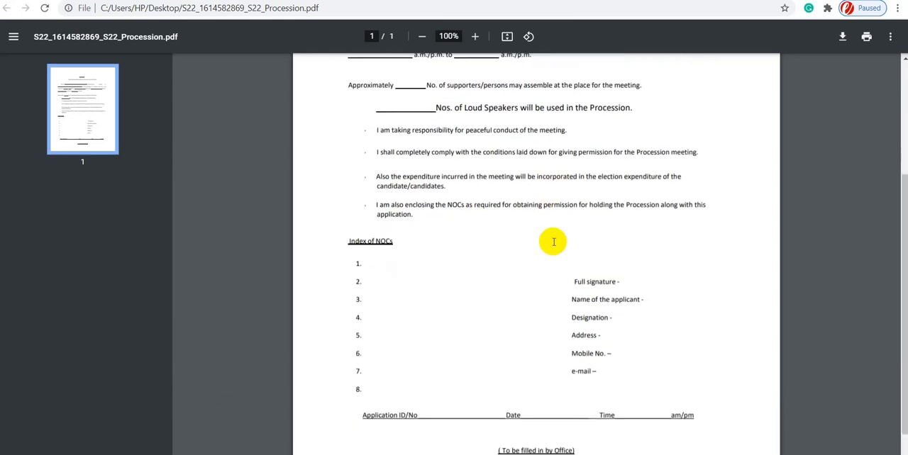
scroll(553, 242, down, 1)
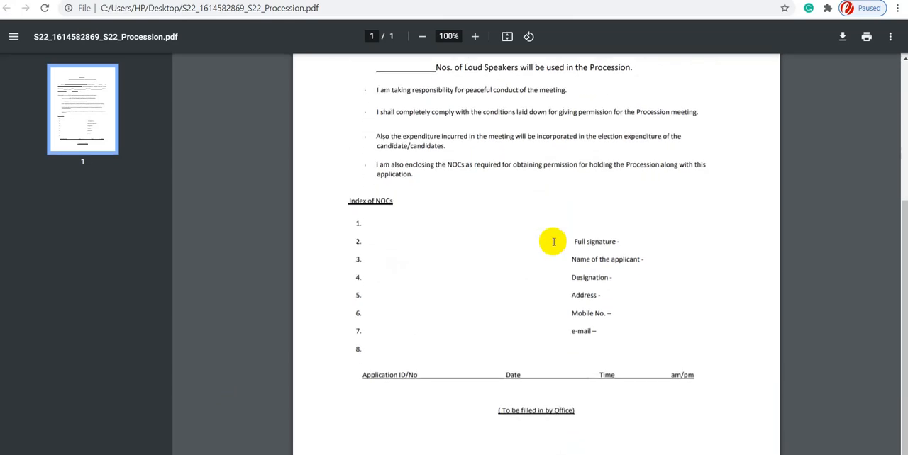
scroll(554, 246, up, 4)
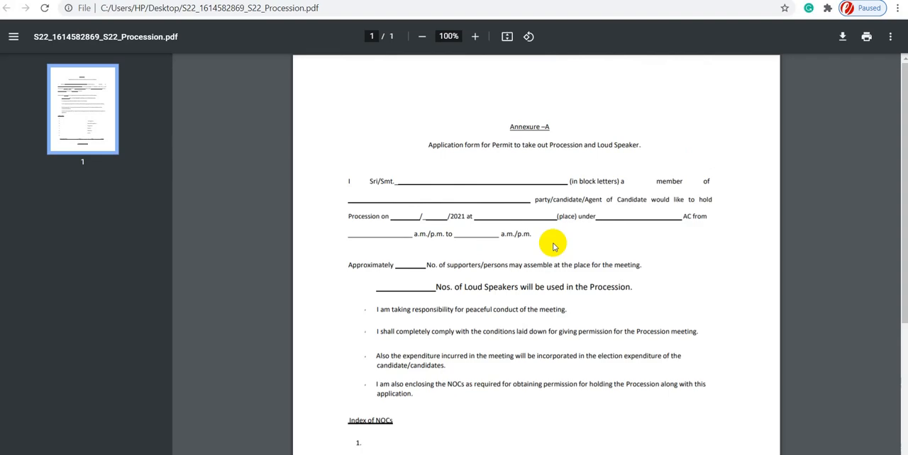
drag(554, 245, 497, 207)
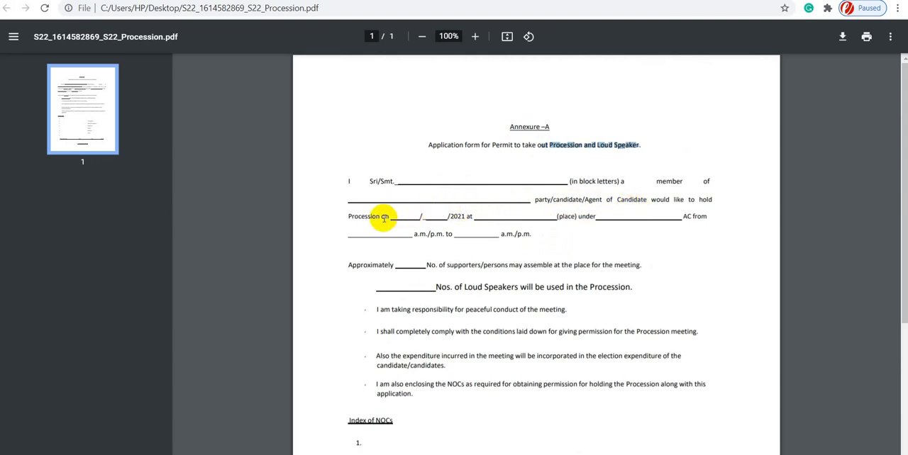
drag(384, 216, 703, 220)
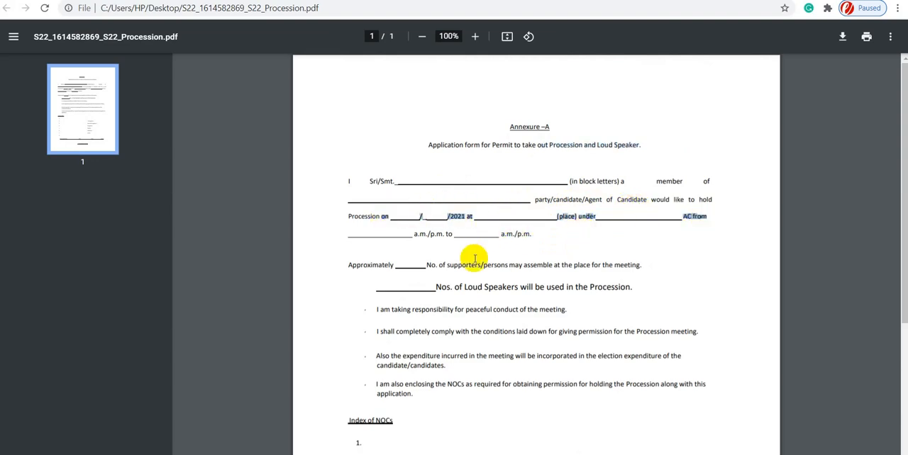
drag(391, 273, 430, 270)
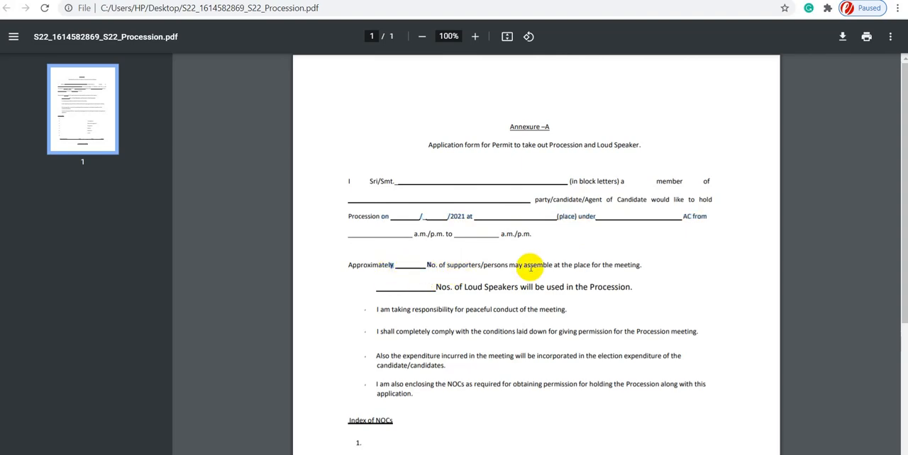
scroll(566, 271, down, 1)
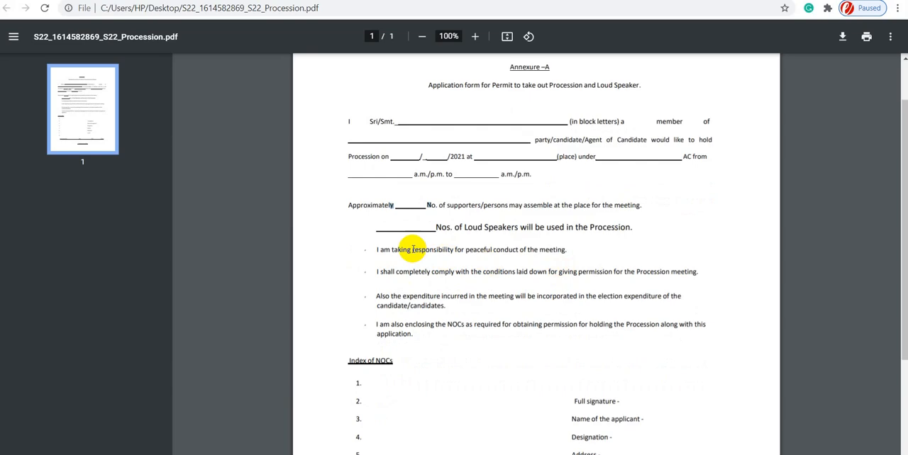
scroll(413, 249, down, 3)
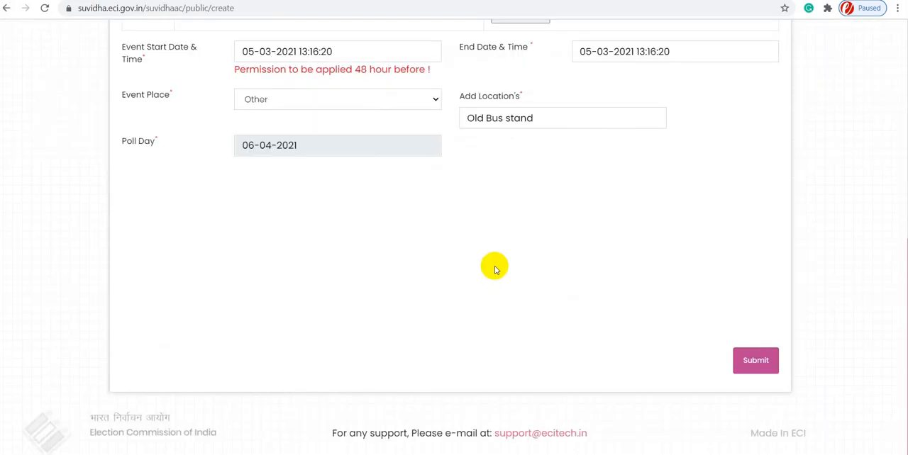
scroll(492, 270, up, 2)
scroll(493, 270, up, 1)
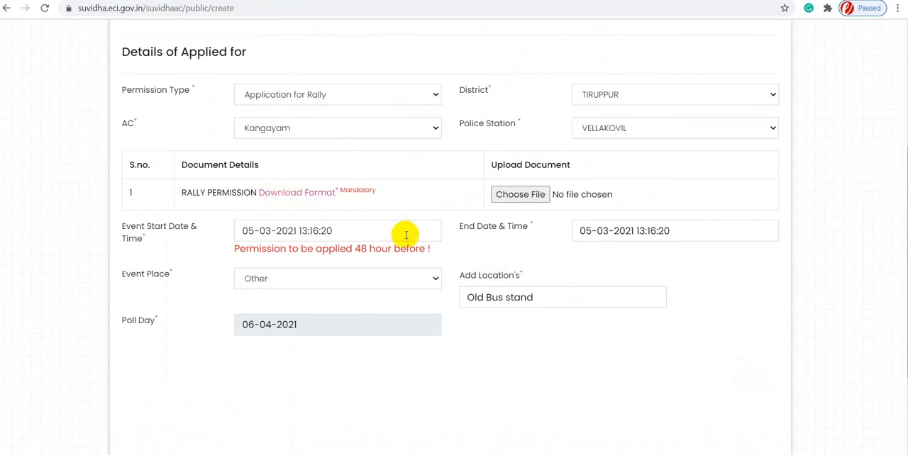
click(363, 235)
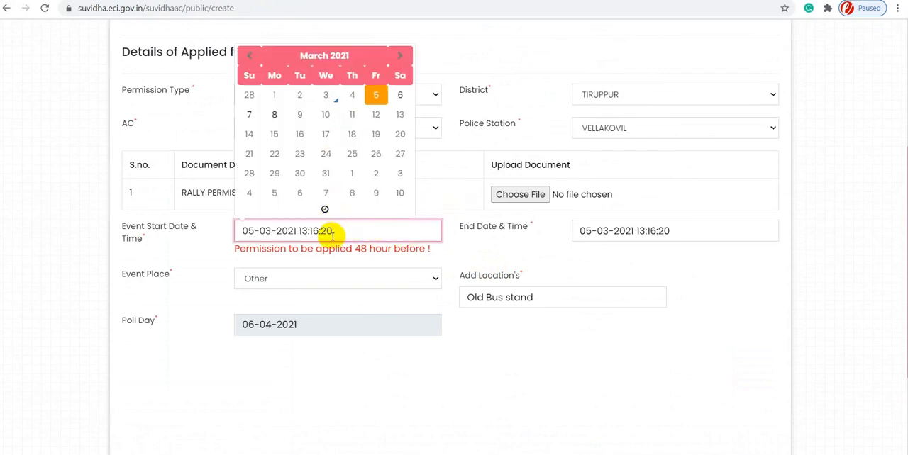
click(325, 210)
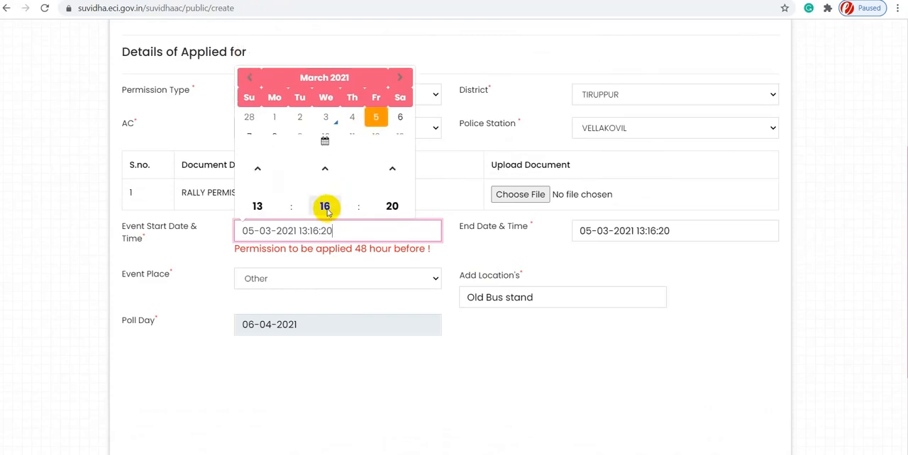
click(257, 156)
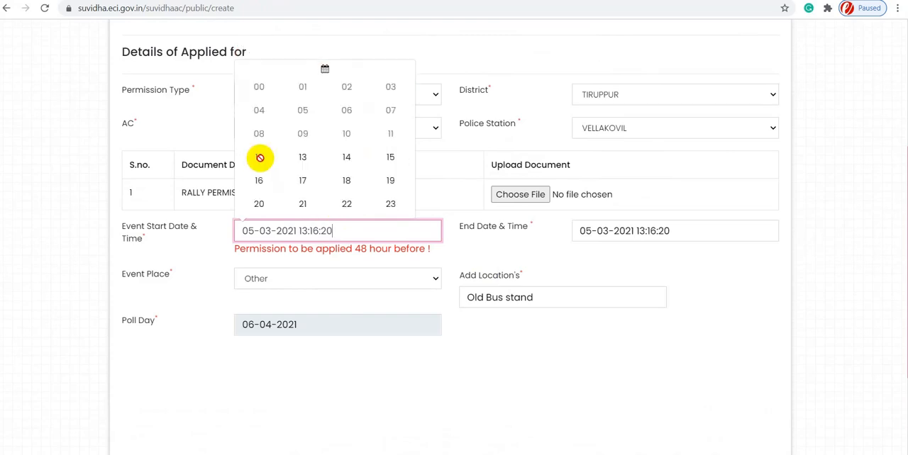
click(347, 181)
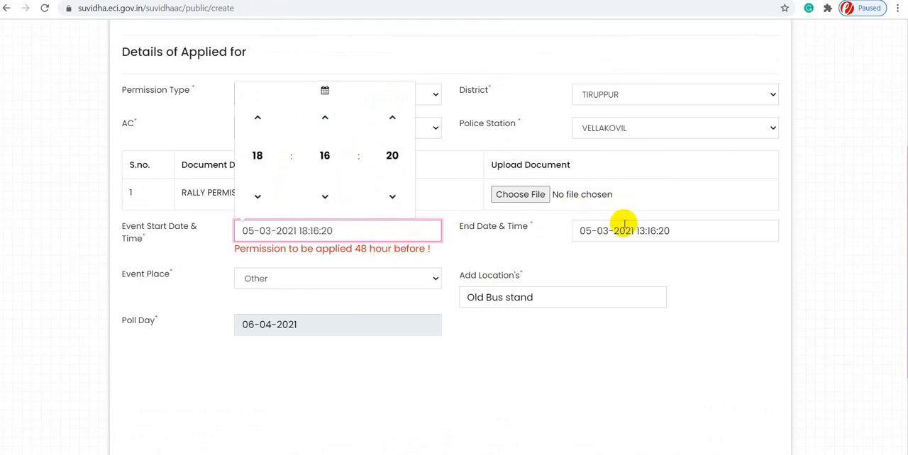
click(658, 237)
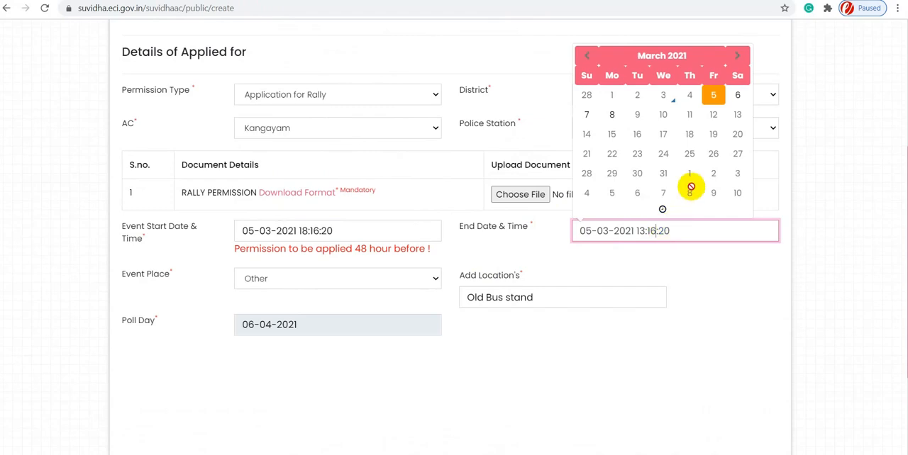
click(662, 210)
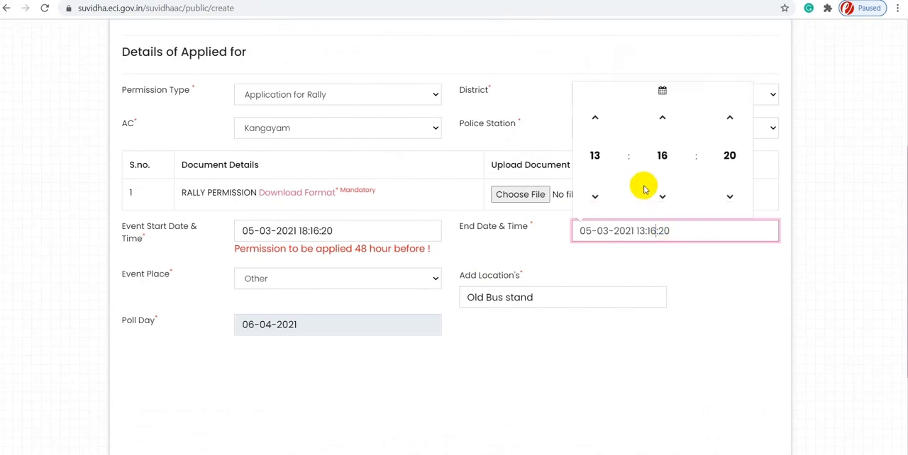
click(602, 151)
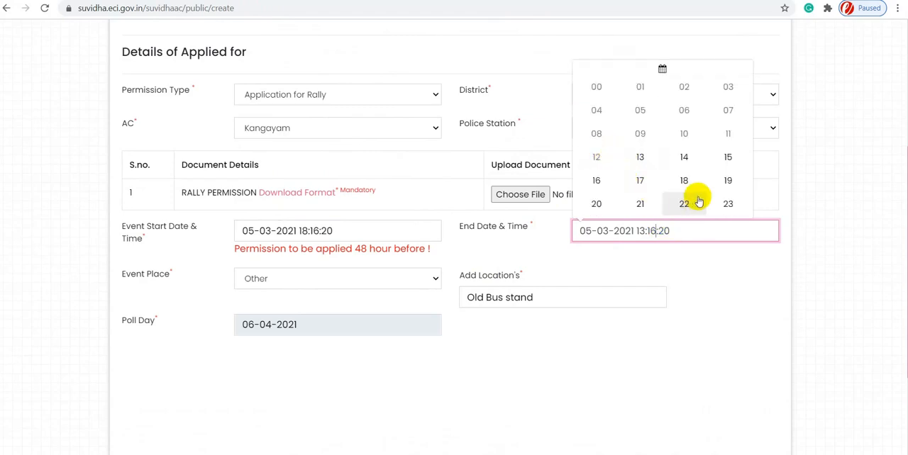
click(728, 186)
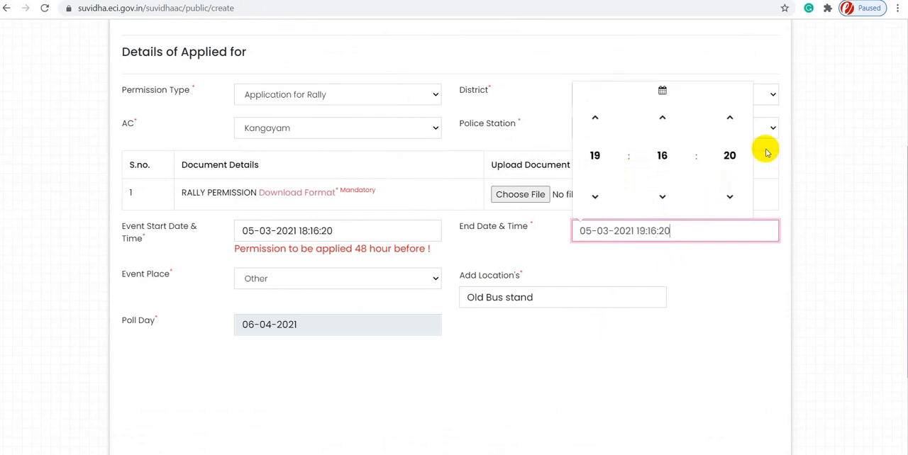
click(468, 355)
- Clear the event place and reselect Other, with Old Bus stand as the added location
click(310, 280)
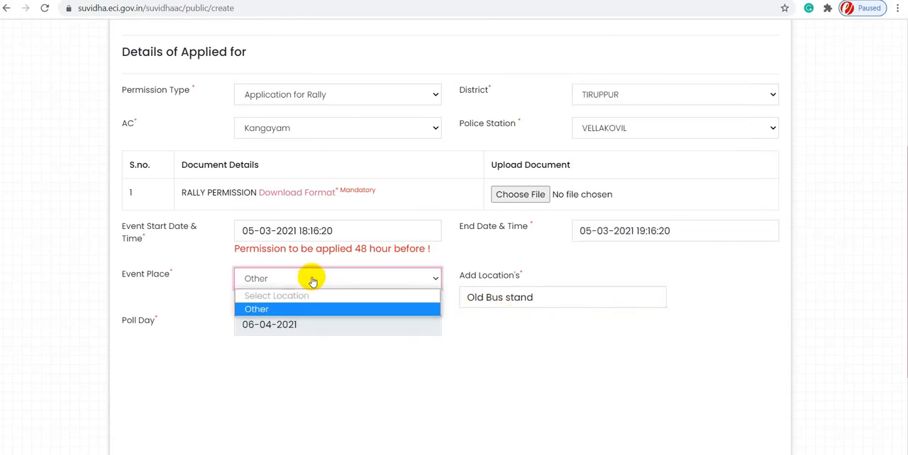
click(309, 295)
click(313, 285)
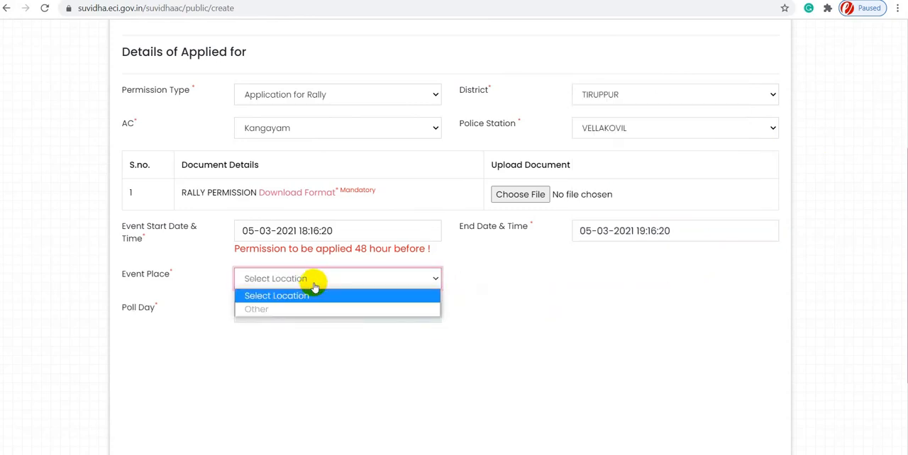
click(298, 310)
click(517, 298)
click(533, 343)
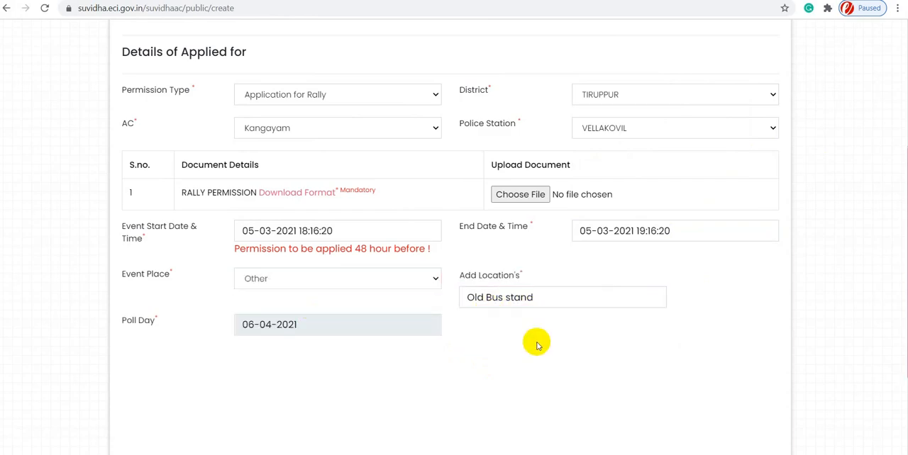
scroll(543, 351, down, 2)
scroll(334, 248, up, 2)
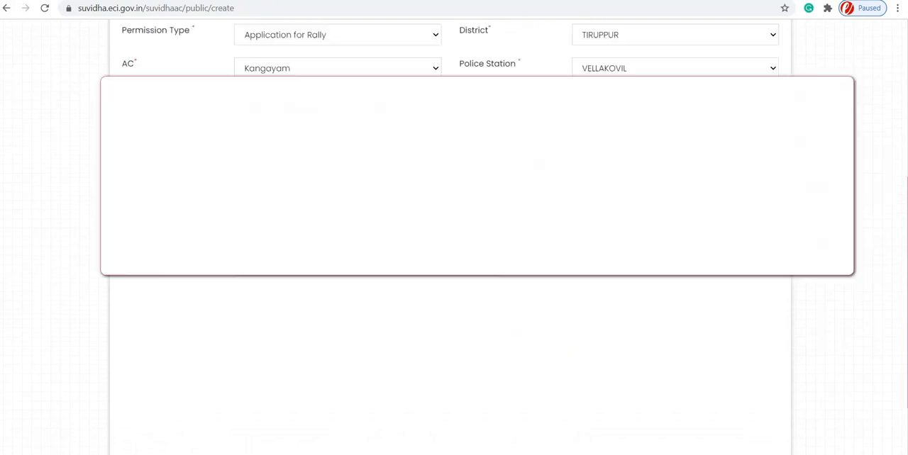
click(520, 135)
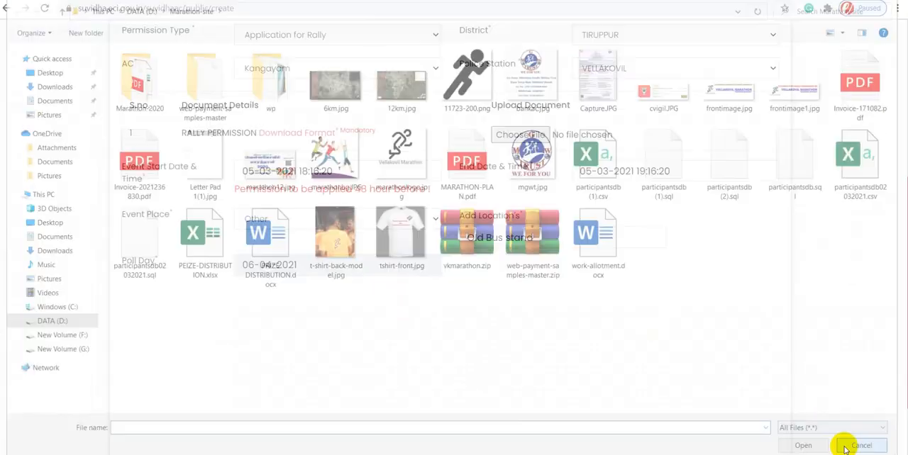
click(870, 450)
- Submit the rally permission application
scroll(489, 248, down, 1)
scroll(553, 312, down, 1)
click(754, 362)
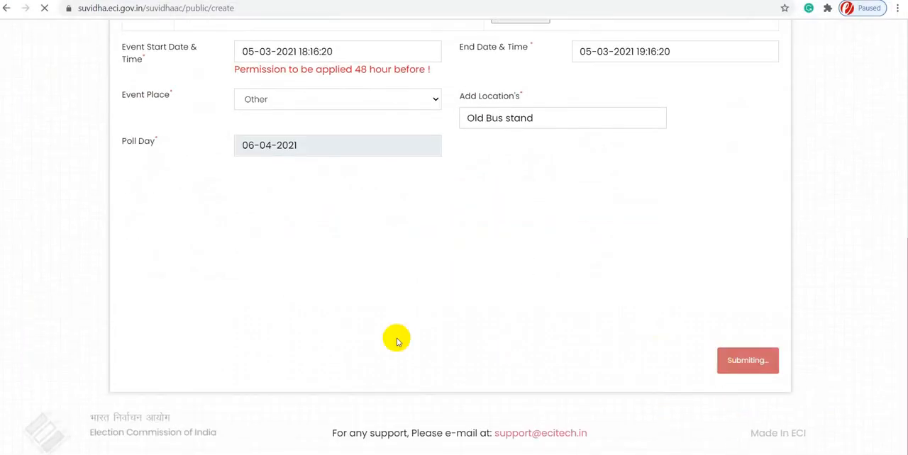
click(352, 233)
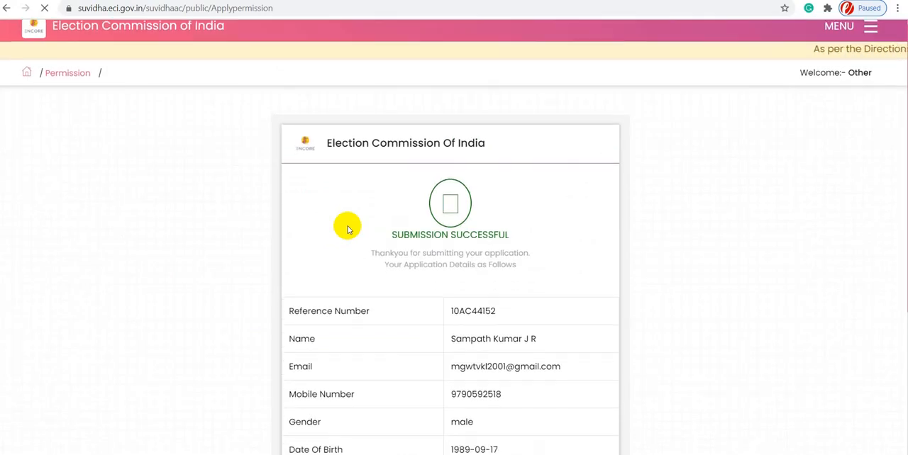
- Review the submitted rally application's details and print the acknowledgement
scroll(348, 229, down, 4)
scroll(347, 229, down, 1)
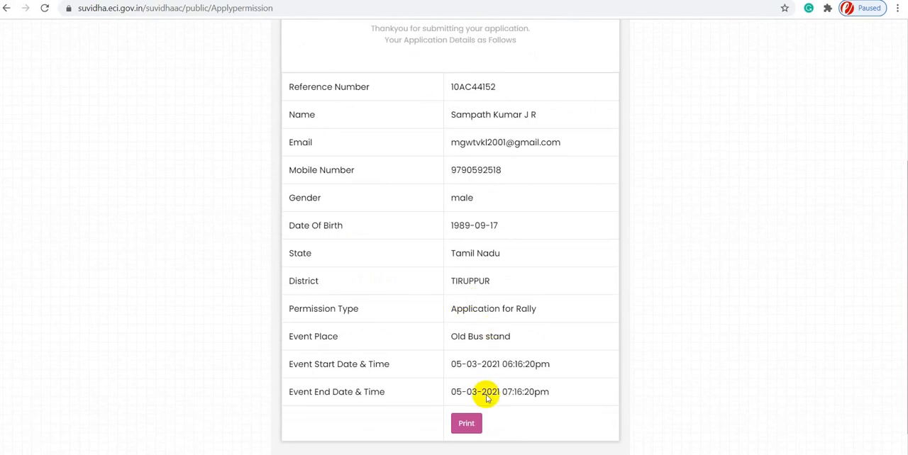
click(468, 424)
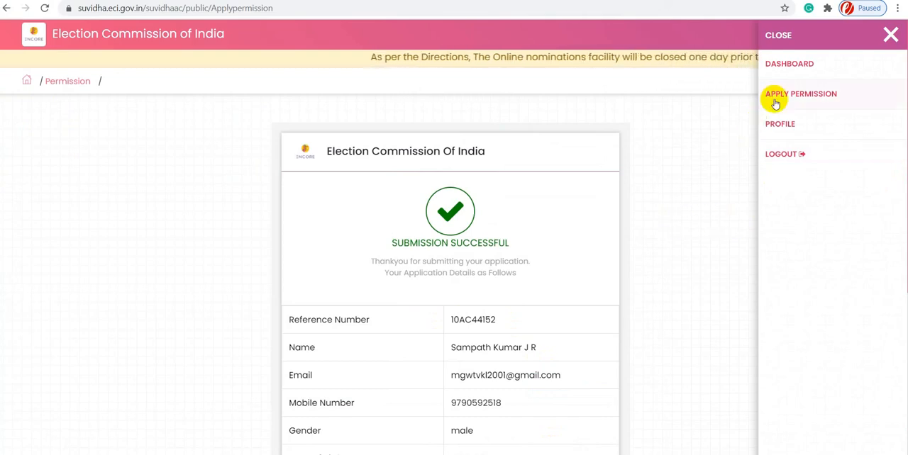
- Open the dashboard and check the applied, accepted, rejected, pending and cancelled permission lists
click(801, 70)
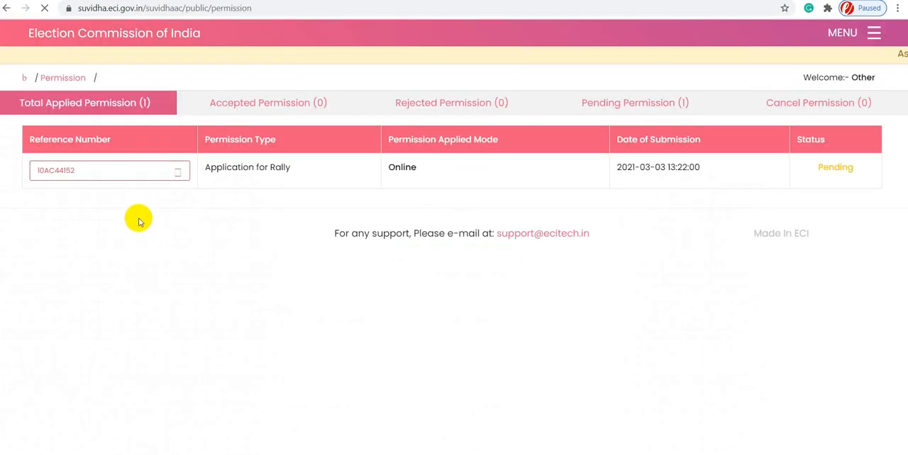
click(129, 185)
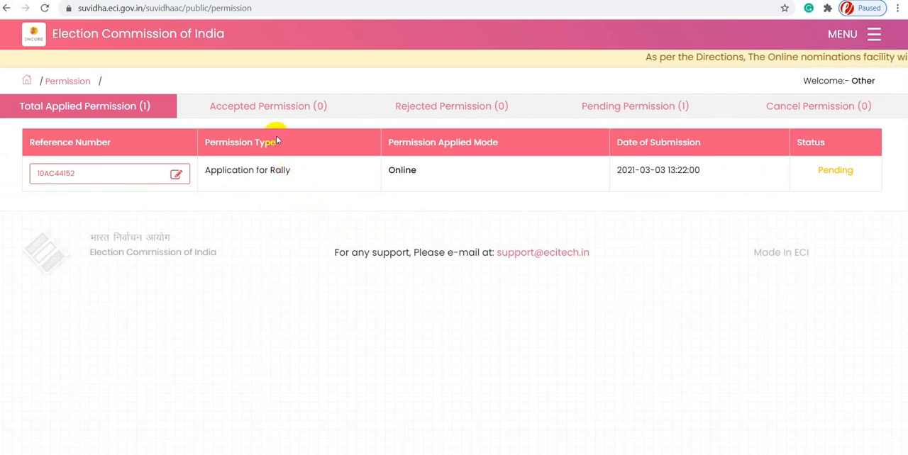
click(275, 110)
click(461, 113)
click(574, 114)
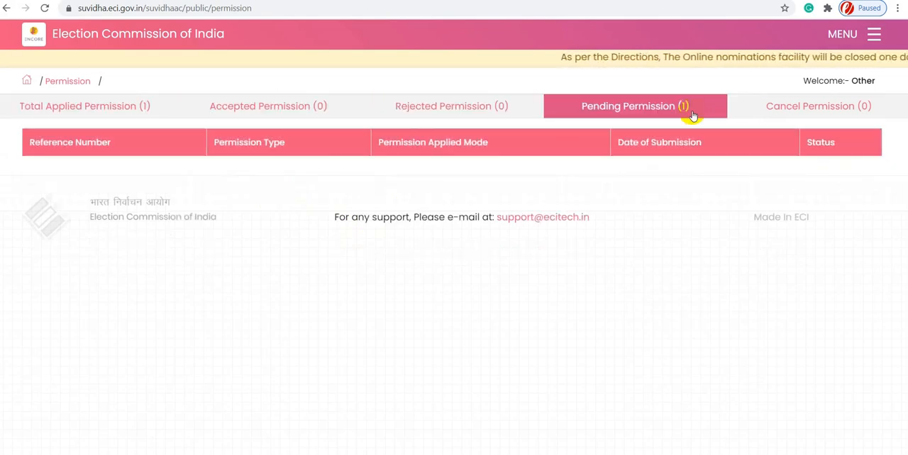
click(835, 113)
- Open the applicant profile, choose Independent as the political party and submit the profile update
click(873, 34)
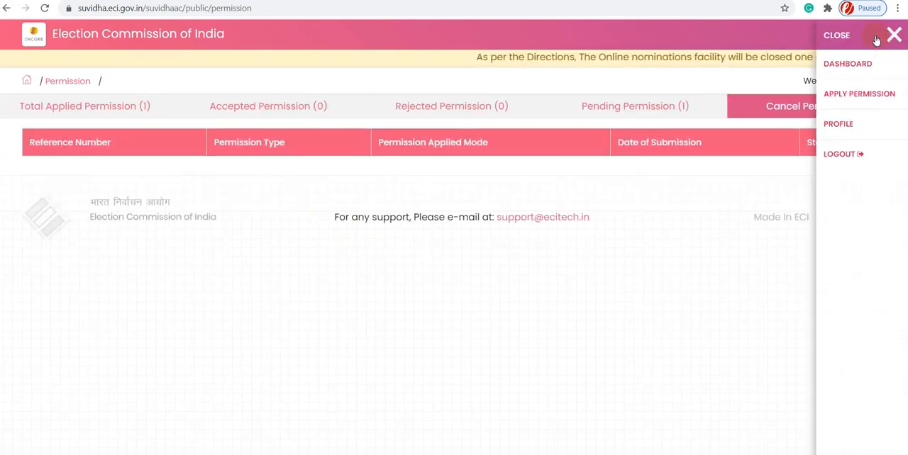
click(792, 125)
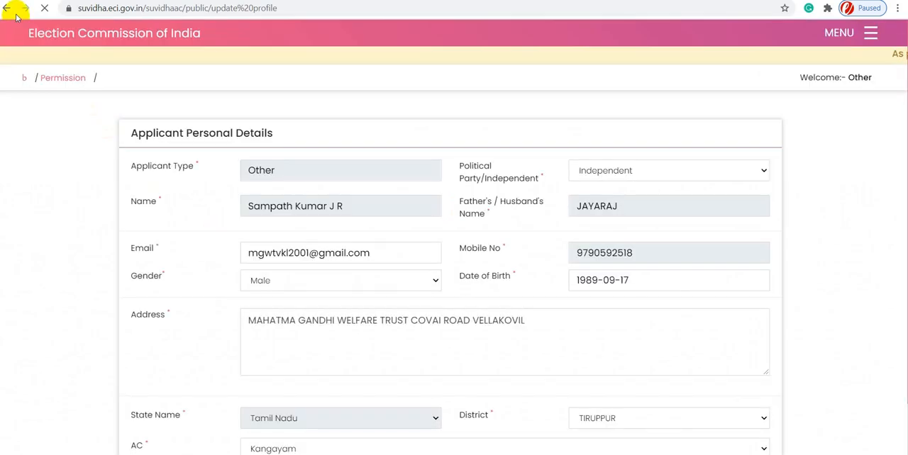
scroll(494, 336, down, 3)
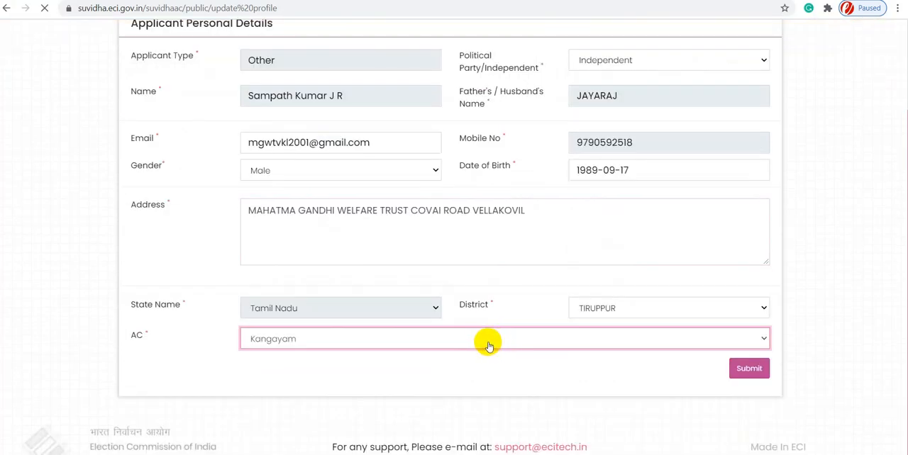
scroll(620, 297, up, 3)
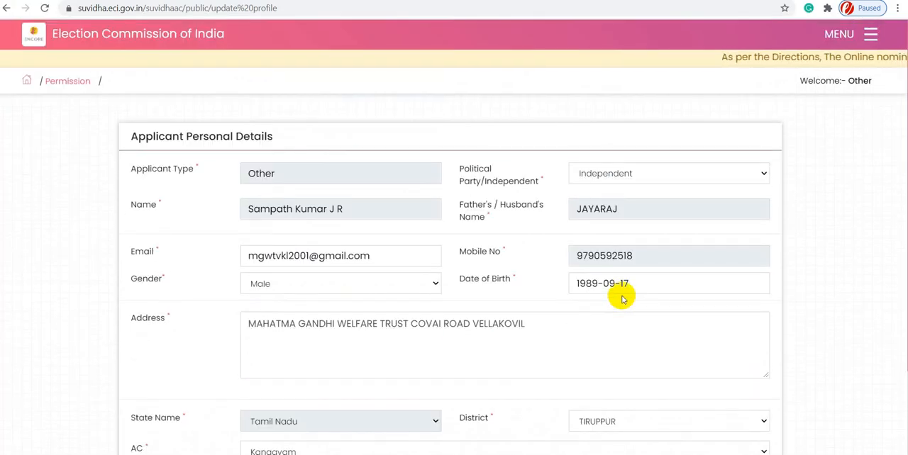
click(618, 179)
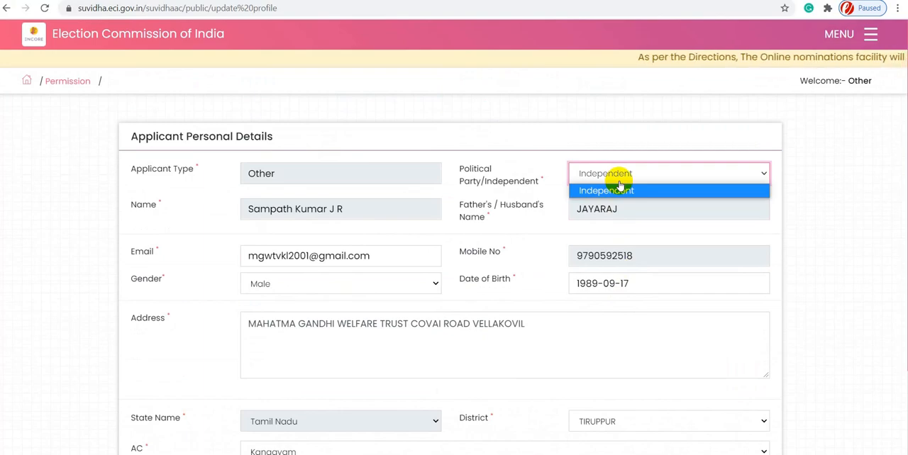
click(603, 191)
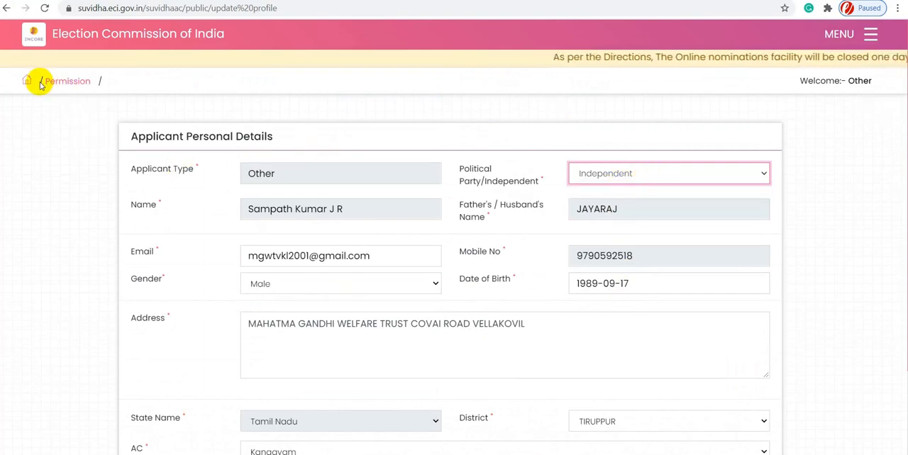
scroll(653, 270, down, 3)
click(749, 354)
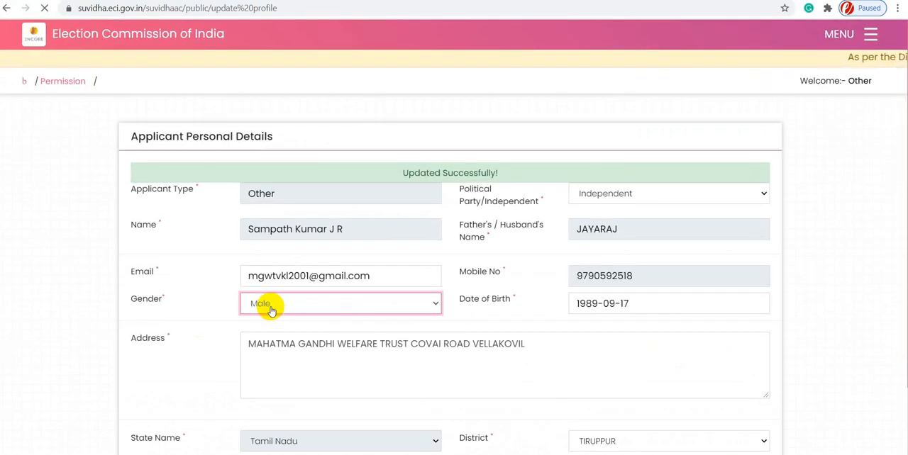
- Log out of the Suvidha portal
click(870, 34)
click(798, 152)
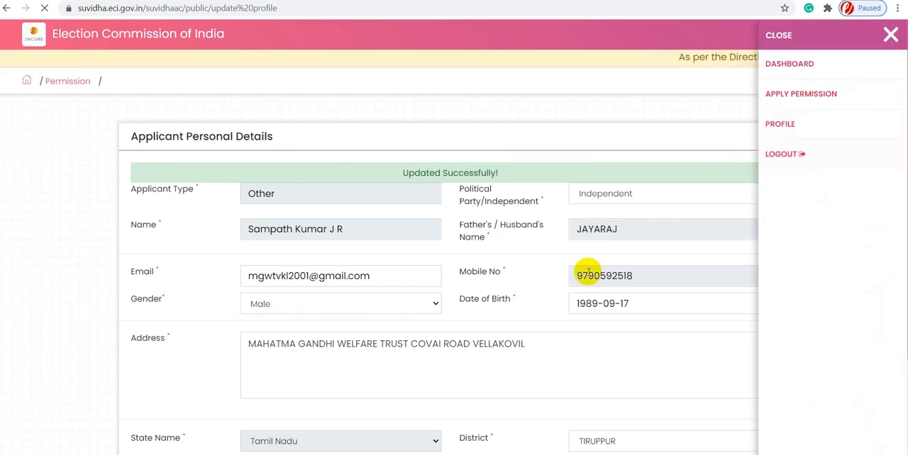